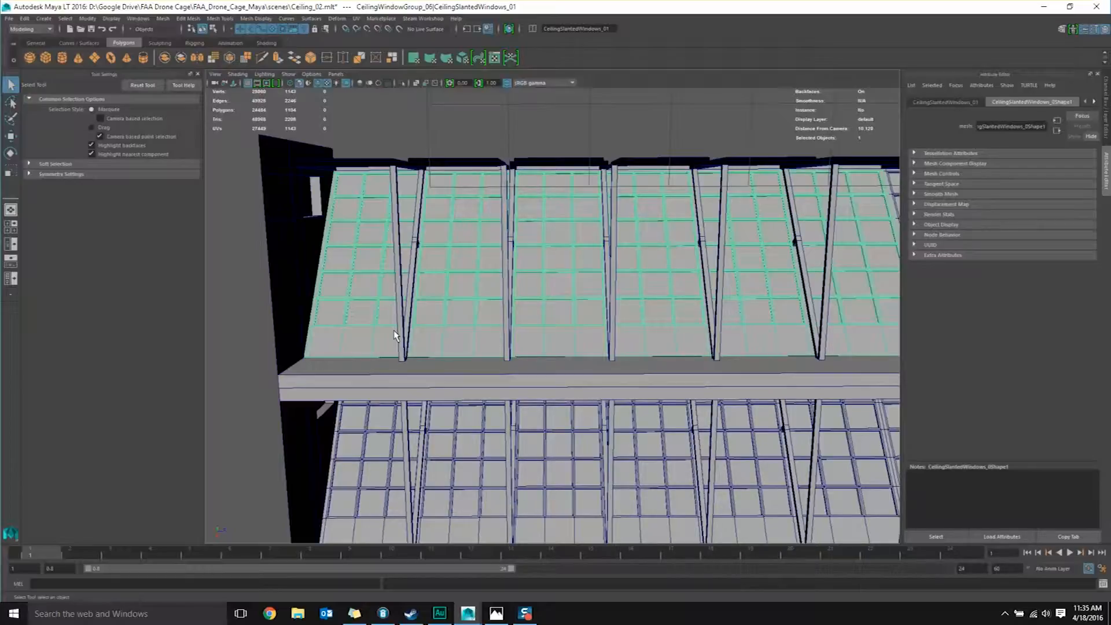
Switch to the Photos window and study the skylight reference picture DSC_7899.JPG
left_click(496, 613)
left_click_drag(817, 84, 570, 69)
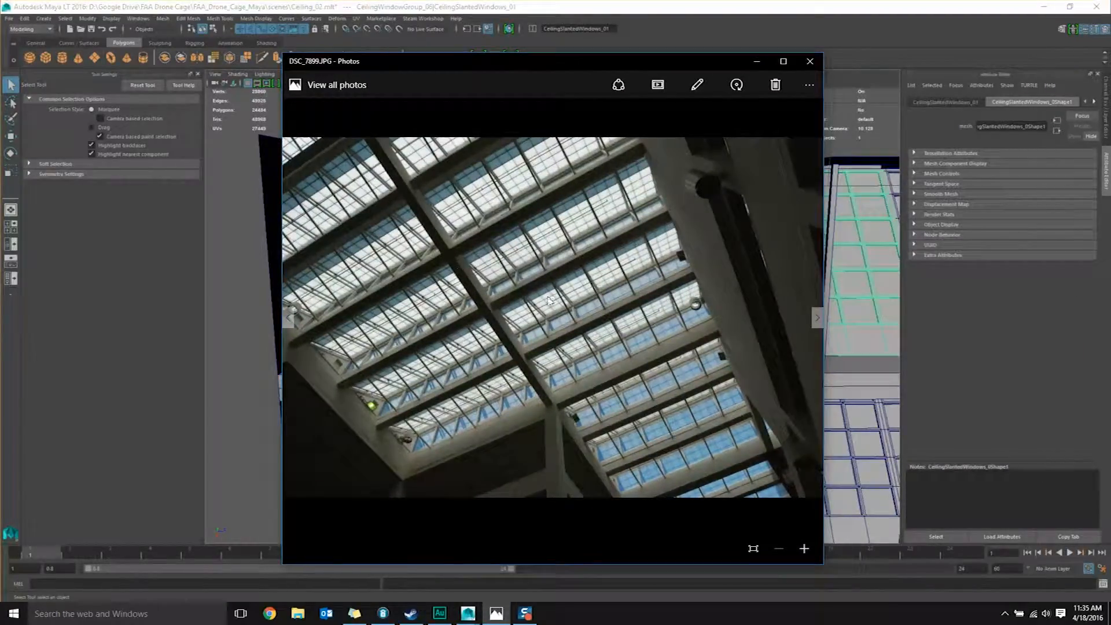
left_click(596, 44)
Examine the ceiling model from below, checking the window rows, beams and diagonal supports against the reference photo
scroll(621, 304, "down", 6)
middle_click_drag(631, 414, 600, 290, "alt")
left_click_drag(600, 290, 556, 285, "alt")
scroll(602, 267, "down", 5)
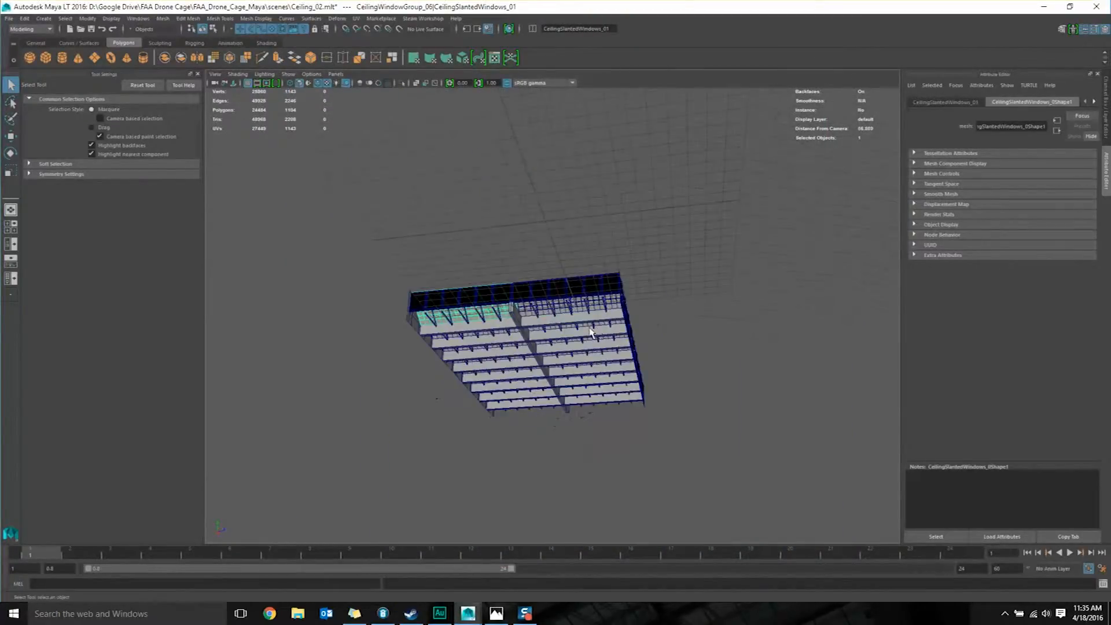
scroll(523, 290, "up", 7)
middle_click_drag(523, 289, 628, 314, "alt")
left_click_drag(628, 315, 599, 228, "alt")
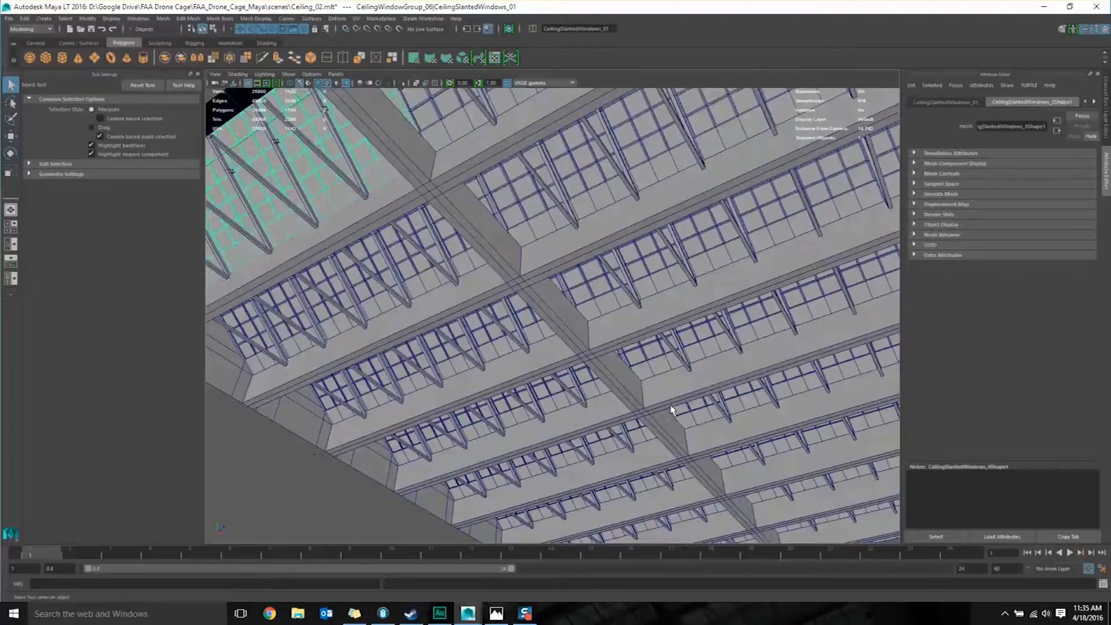
right_click_drag(675, 409, 650, 389, "alt")
middle_click_drag(408, 171, 463, 213, "alt")
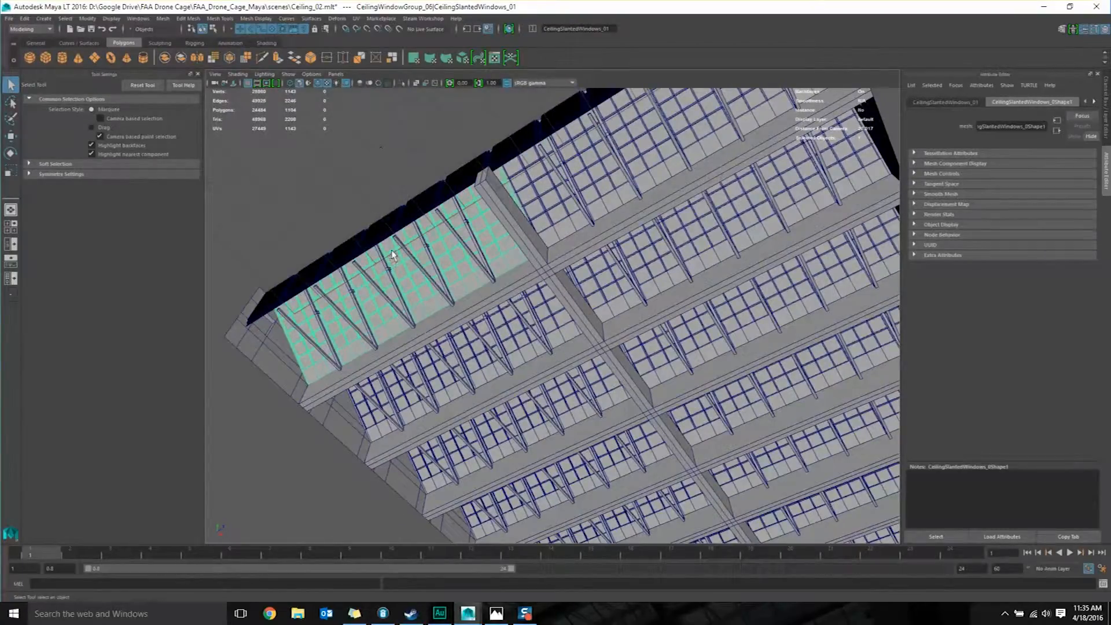
Try to open the UV Editor for the selected slanted windows
left_click(354, 18)
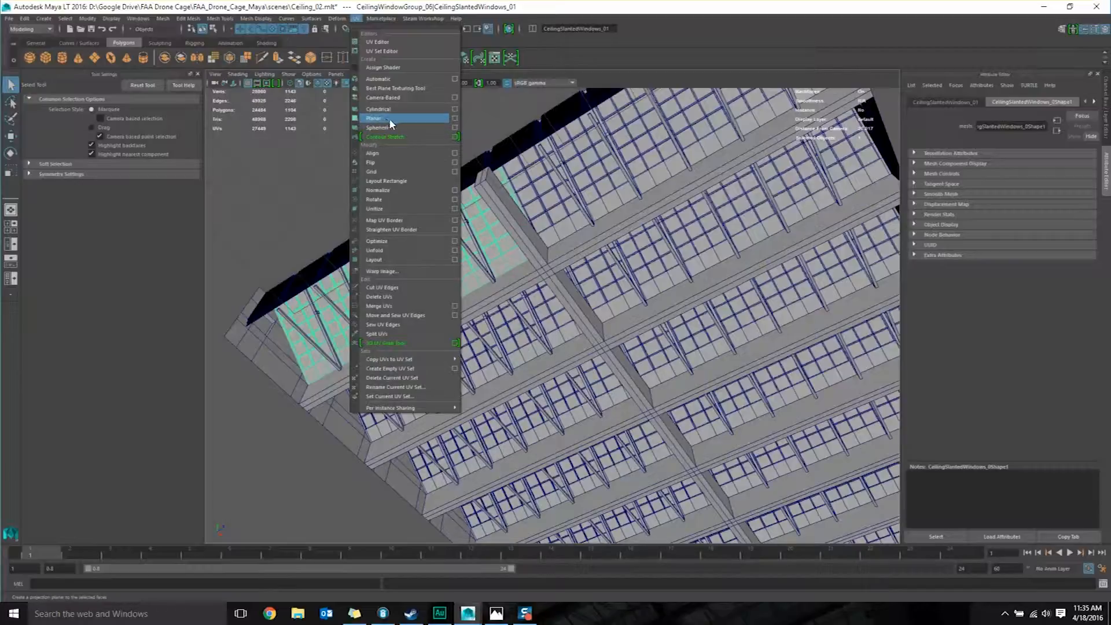
mouse_move(133, 19)
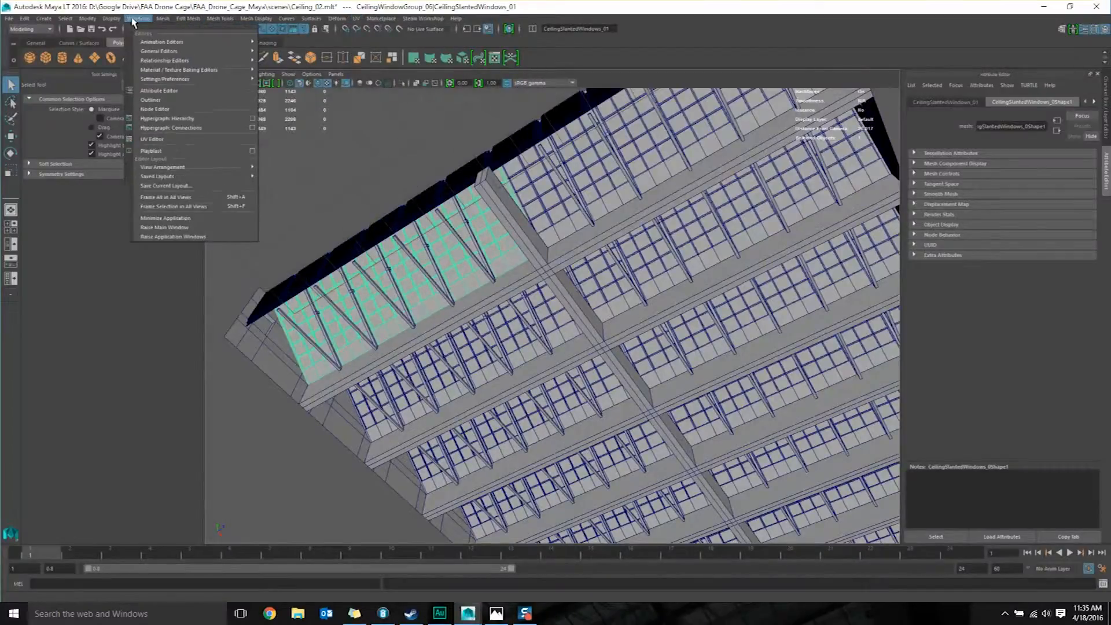
left_click(158, 139)
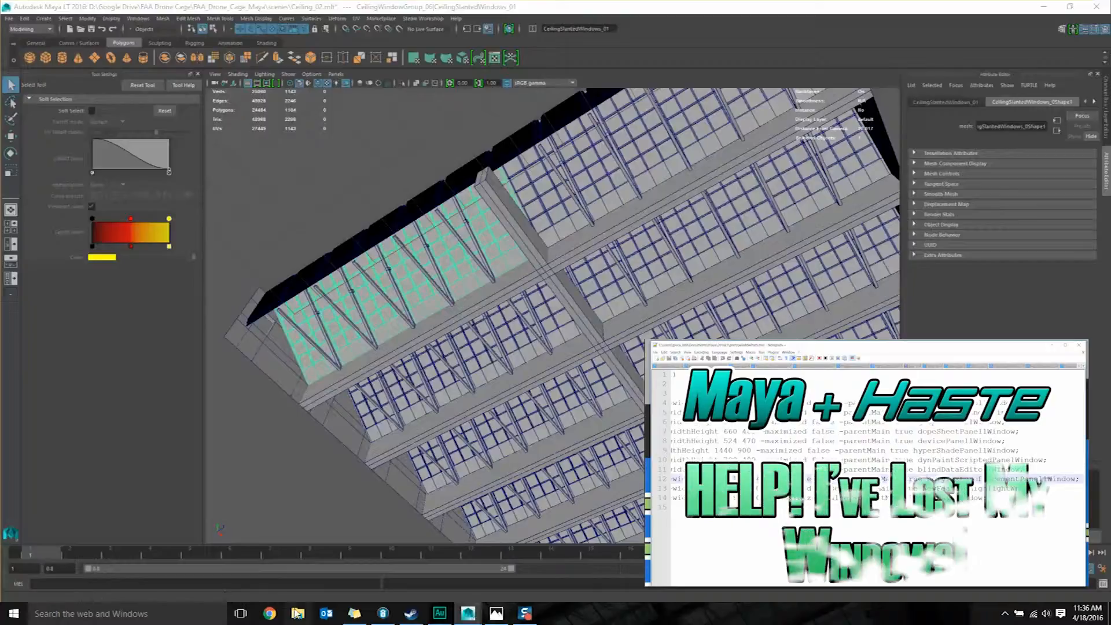
Open windowPrefs.mel from Documents, maya, 2016LT, prefs in Notepad++ and go to the polyTexturePlacementPanel1Window line
key("super+e")
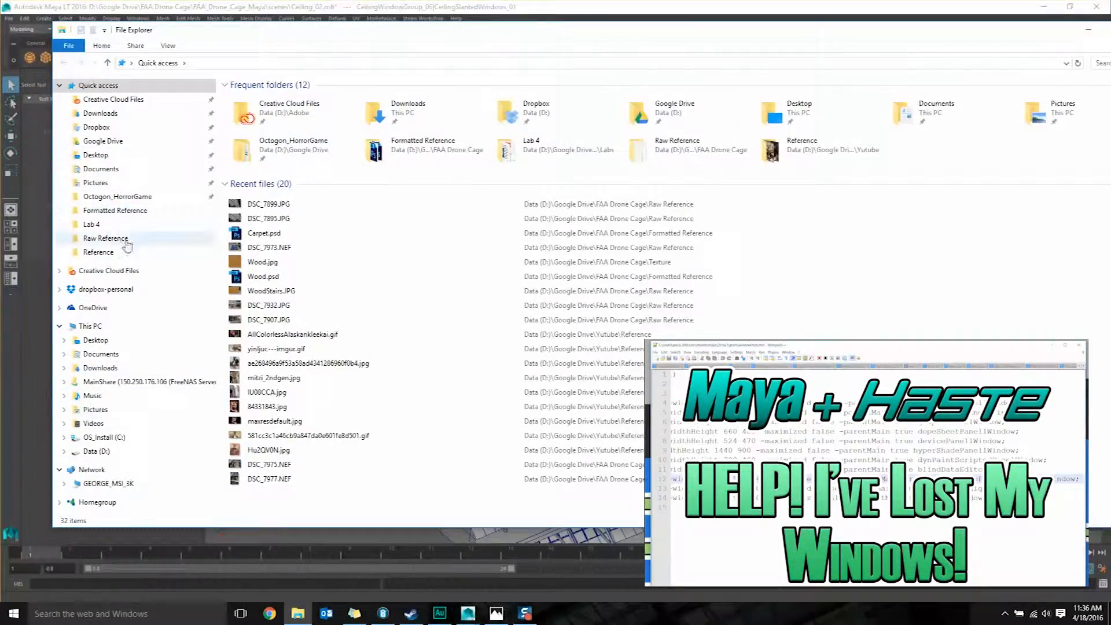
left_click(101, 354)
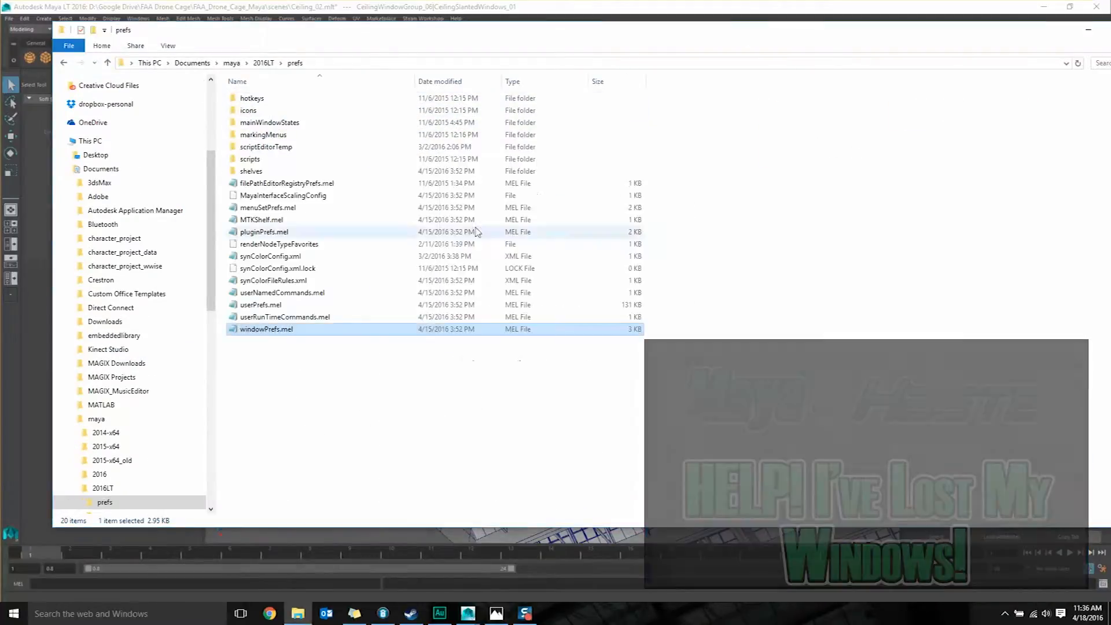
right_click(189, 375)
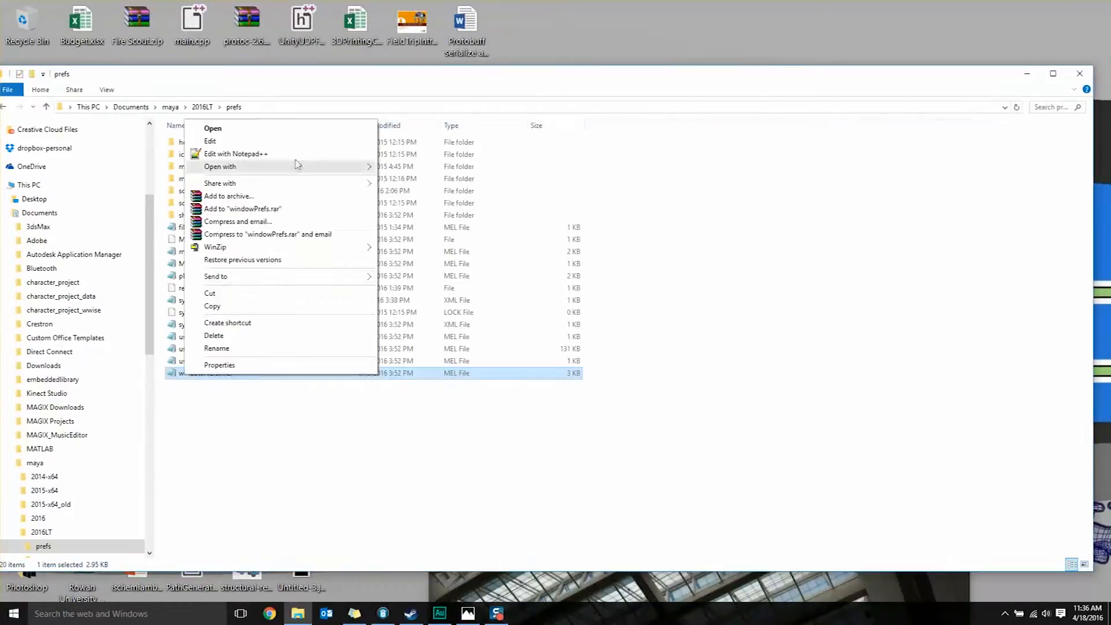
left_click(294, 155)
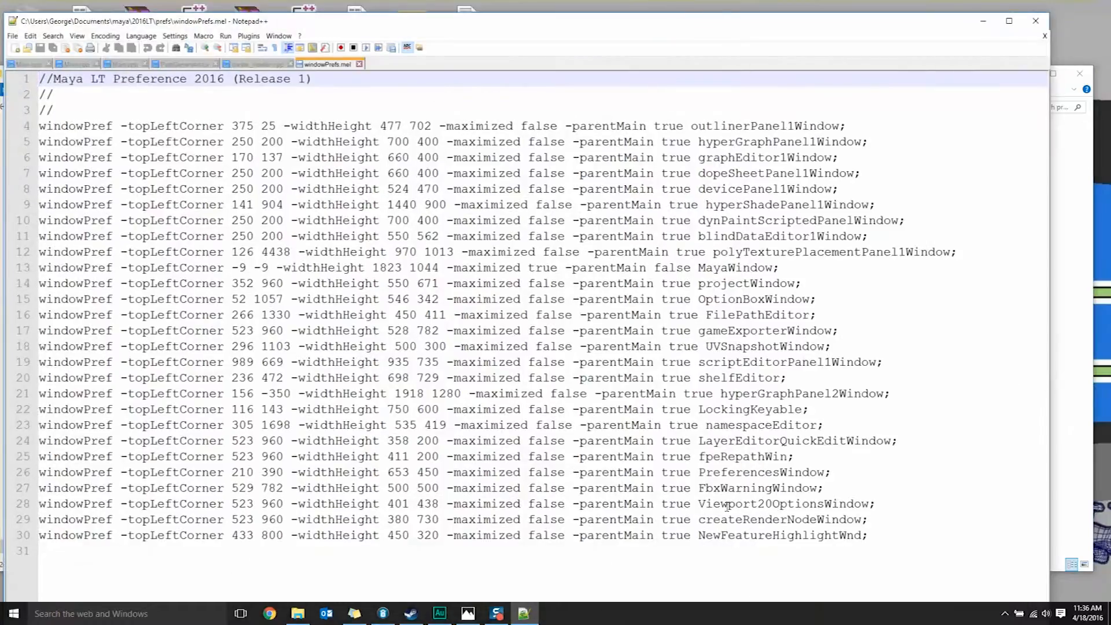
left_click(740, 251)
key("Down")
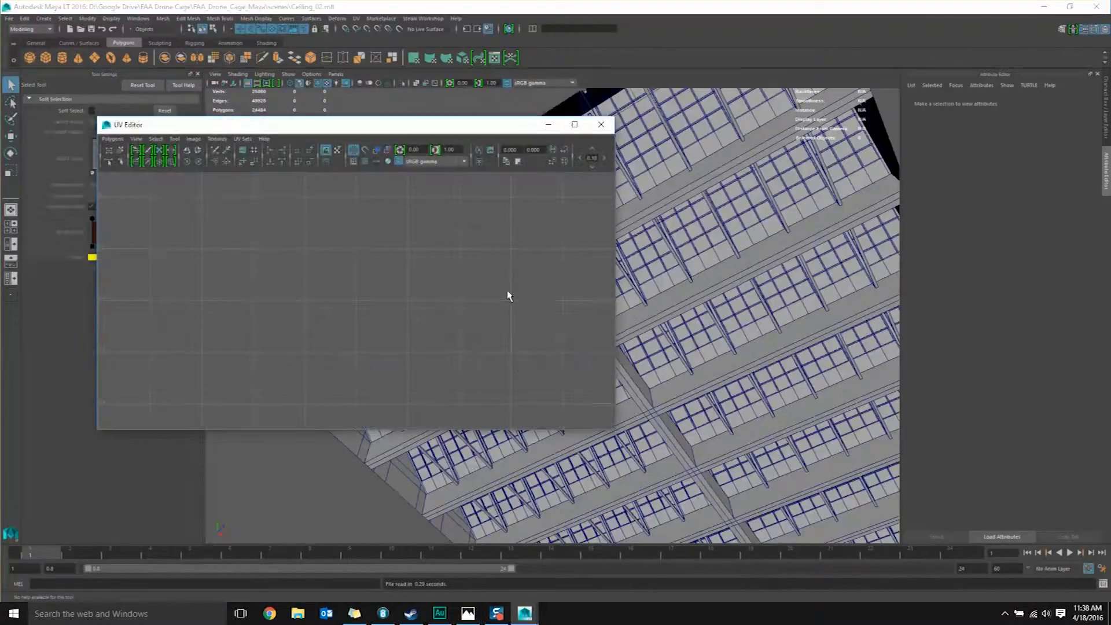
Move the UV Editor aside, minimise it, and select the slanted windows mesh at the ceiling's end
left_click_drag(323, 134, 285, 113)
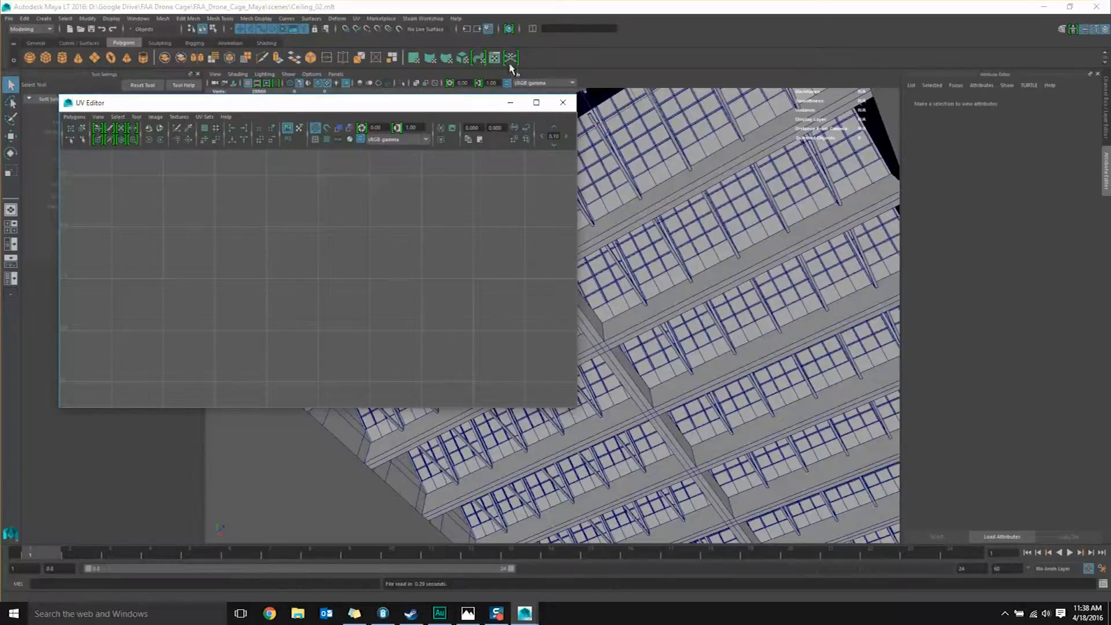
left_click(509, 106)
left_click_drag(625, 264, 638, 203, "alt")
left_click(670, 194)
scroll(446, 284, "up", 5)
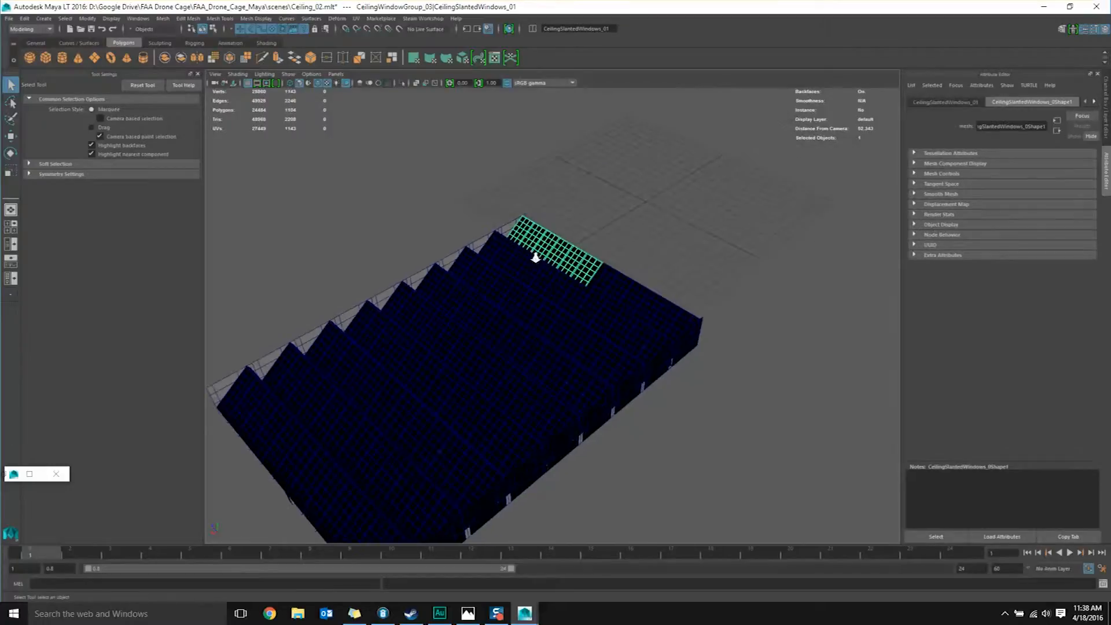
Examine the selected slanted windows from below, including the pane grid and the support beams crossing it
left_click_drag(446, 284, 513, 270, "alt")
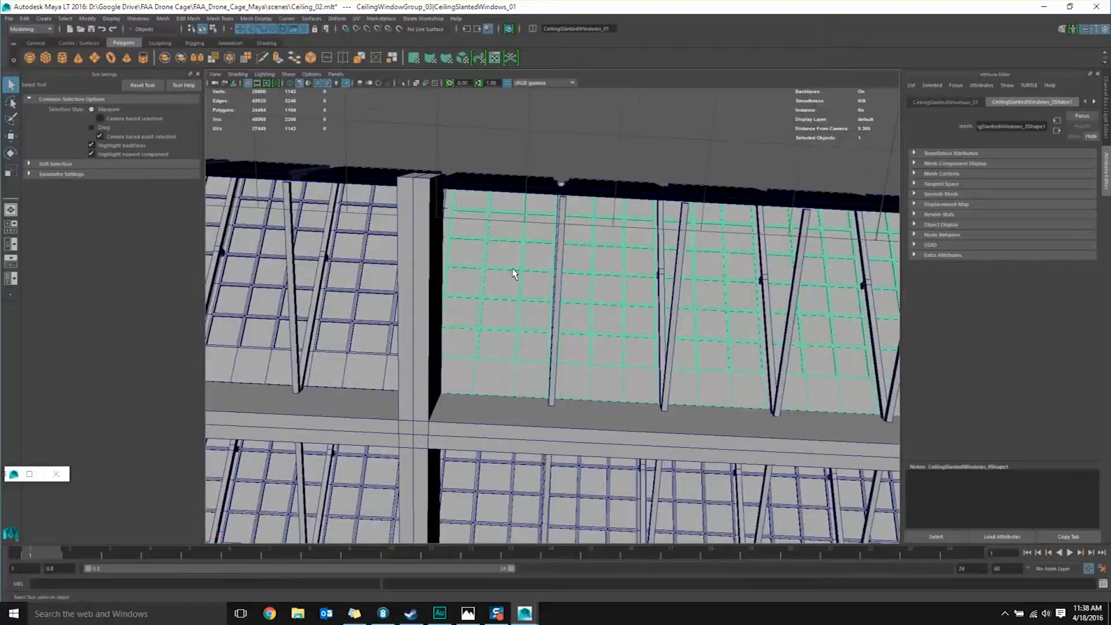
scroll(492, 259, "up", 5)
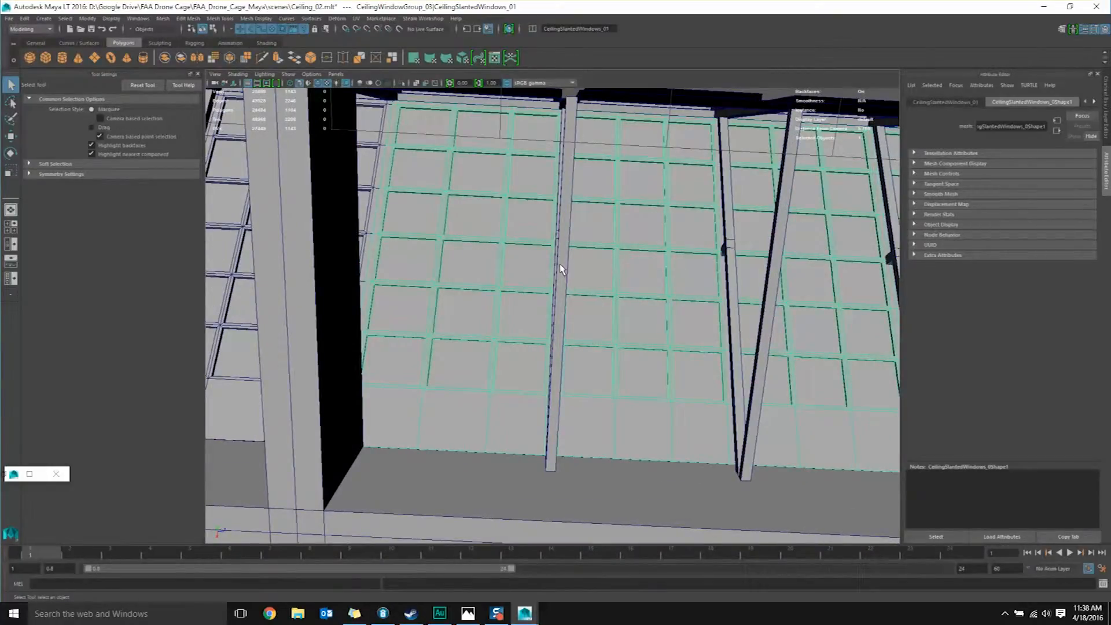
scroll(560, 268, "down", 5)
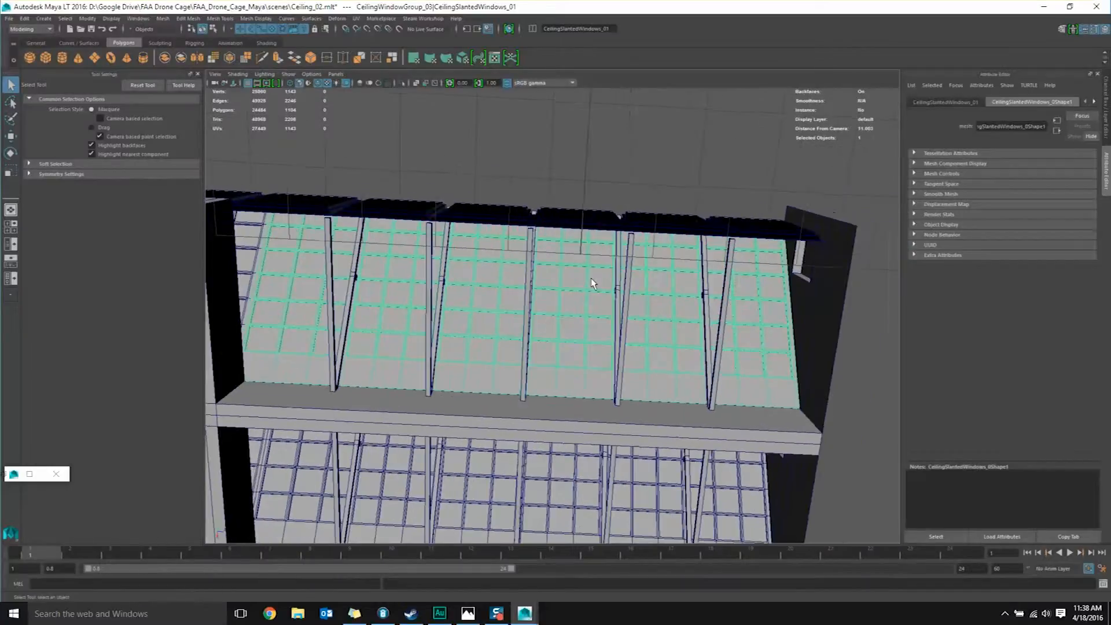
scroll(591, 279, "up", 2)
middle_click_drag(493, 290, 703, 273, "alt")
left_click_drag(436, 270, 440, 280, "alt")
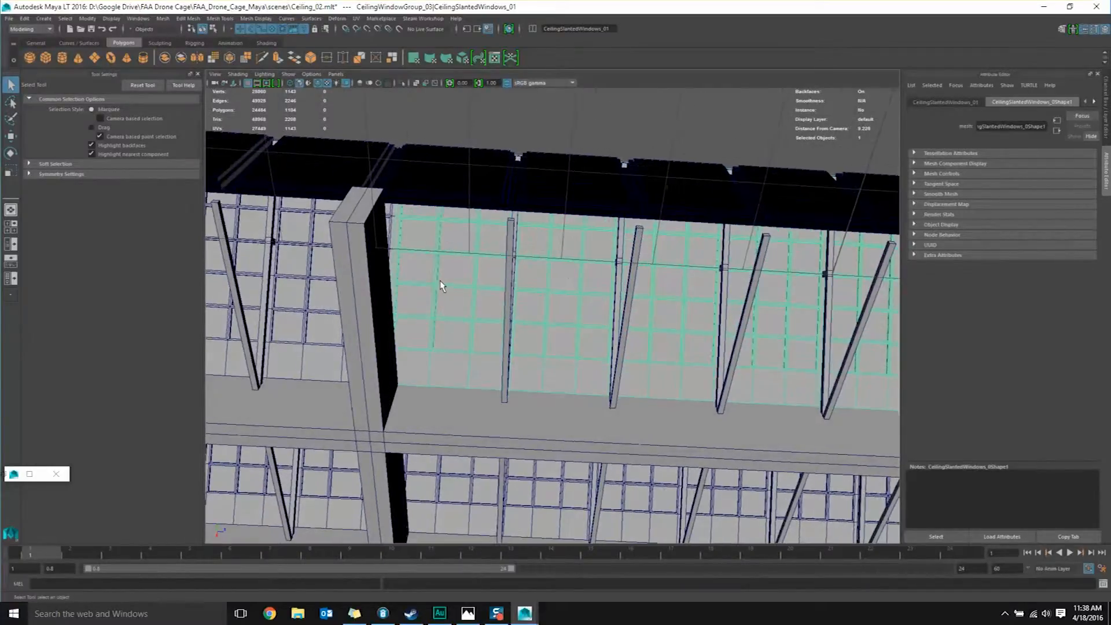
middle_click_drag(570, 298, 519, 293, "alt")
mouse_move(581, 284)
left_mouse_down("alt")
mouse_move(516, 307)
mouse_move(602, 266)
mouse_move(571, 280)
left_mouse_up("alt")
scroll(586, 278, "down", 2)
scroll(552, 295, "up", 2)
scroll(567, 258, "down", 3)
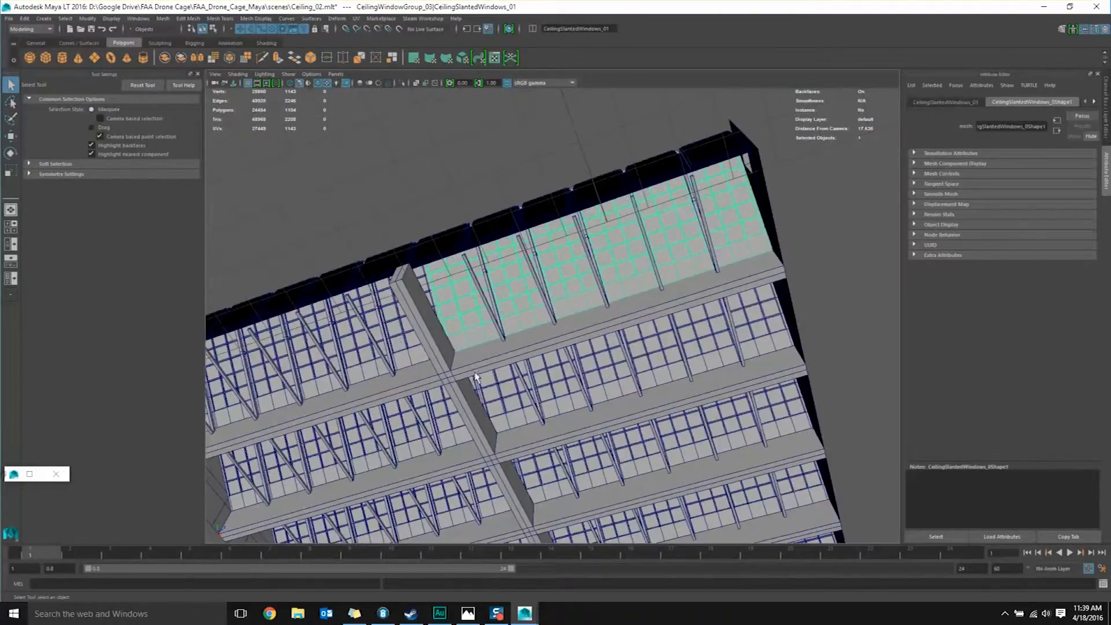
Select the vertical windows mesh at the end of the ceiling and frame its end pane
right_click_drag(476, 375, 562, 365, "alt")
scroll(581, 255, "down", 3)
left_click_drag(585, 251, 449, 268, "alt")
left_click(556, 199)
scroll(602, 330, "up", 3)
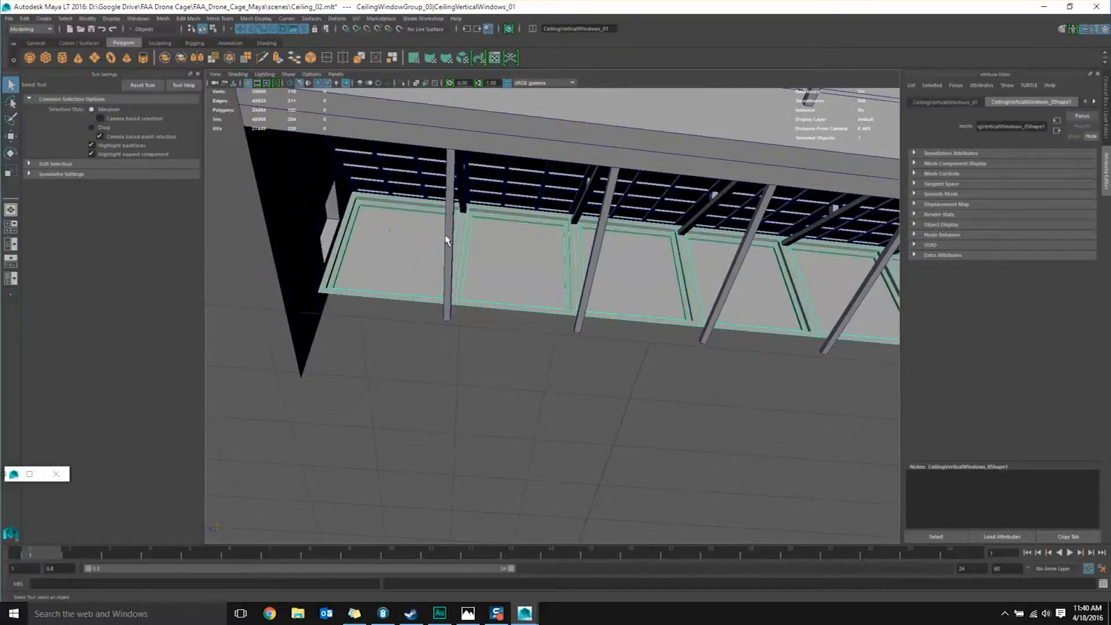
left_click_drag(798, 315, 561, 255, "alt")
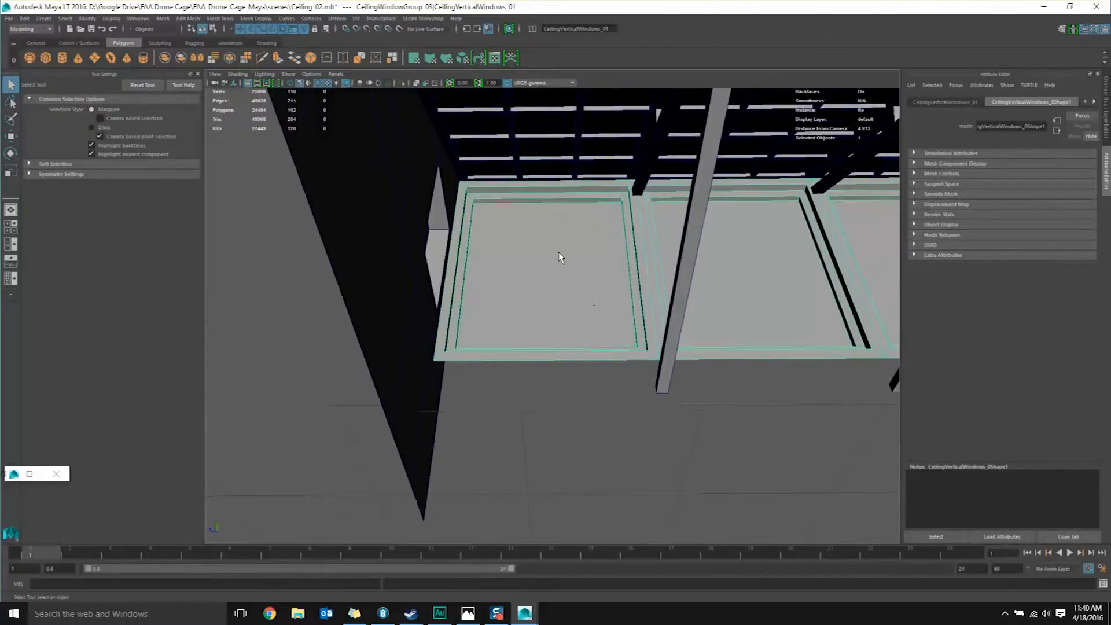
Switch to face selection and select the glass face of the end vertical window
right_click_drag(559, 264, 557, 295)
left_click(554, 283)
left_click_drag(554, 285, 538, 264, "alt")
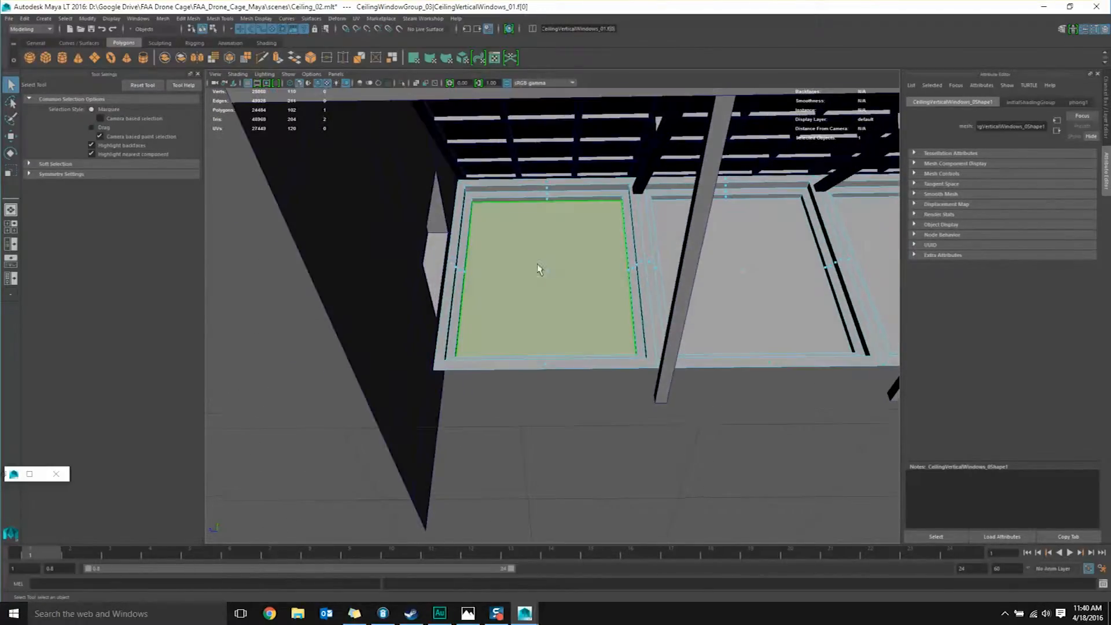
left_click(137, 18)
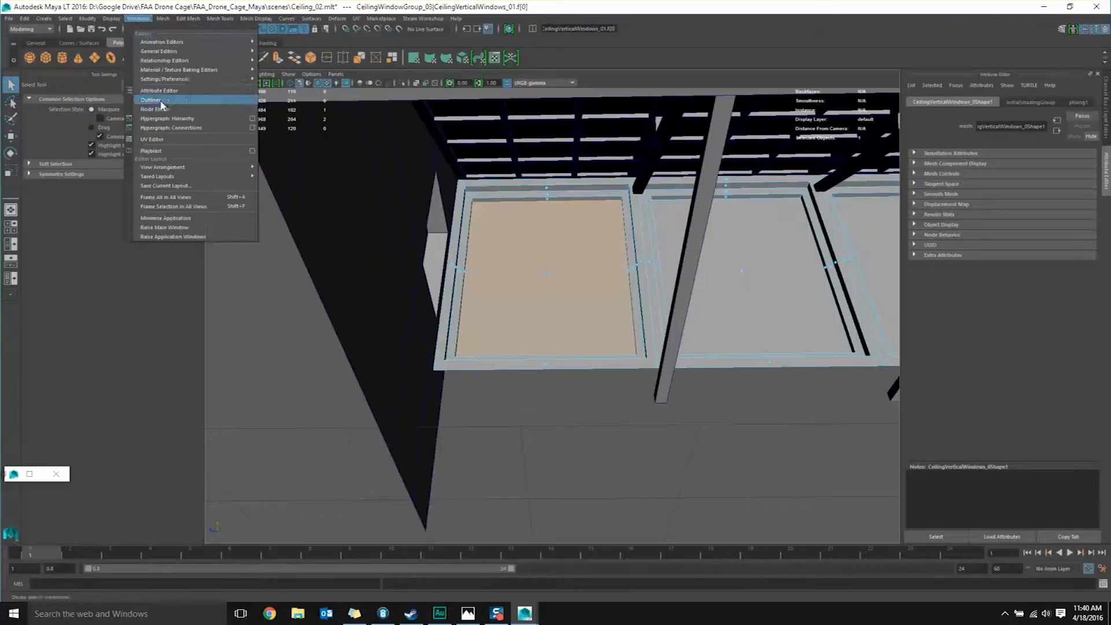
left_click(166, 139)
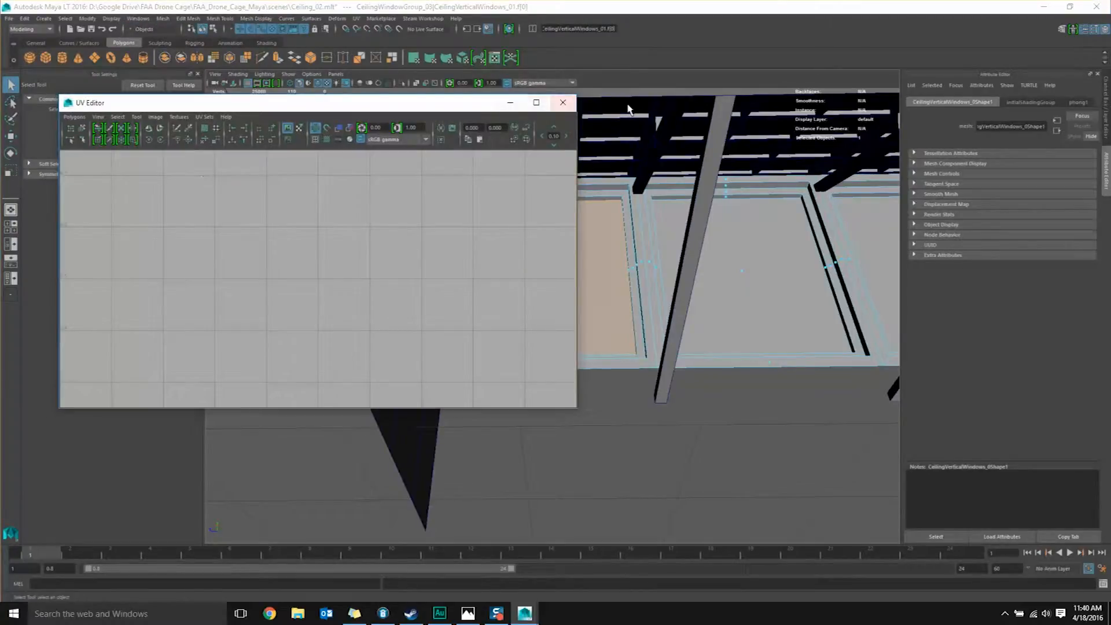
left_click(563, 103)
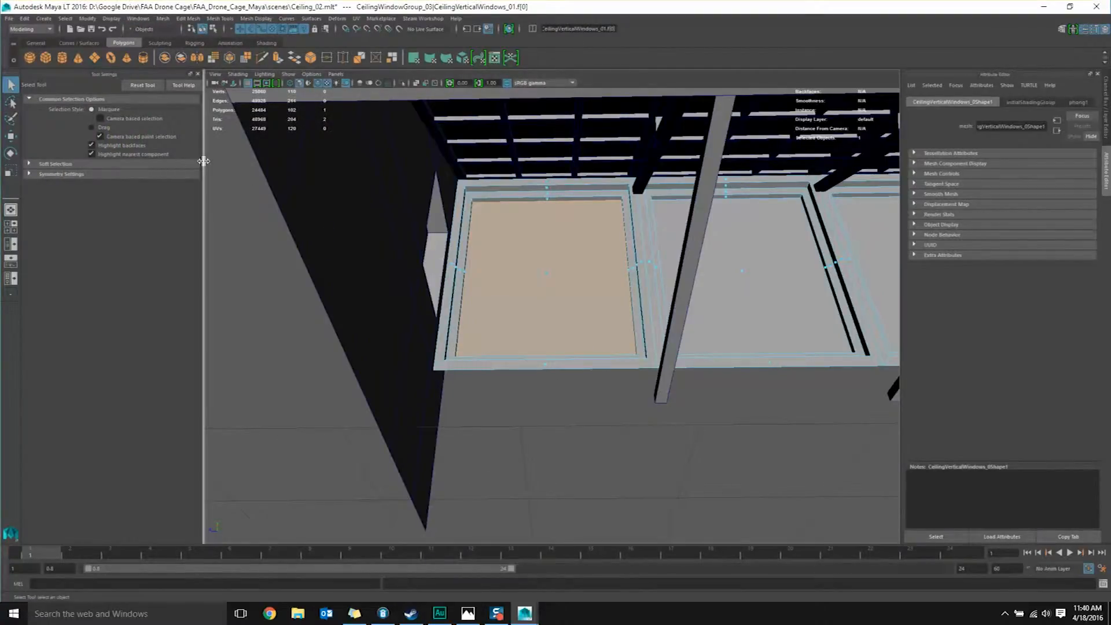
Switch to the Outliner and perspective layout and close the Tool Settings
left_click_drag(207, 168, 271, 167)
left_click(10, 243)
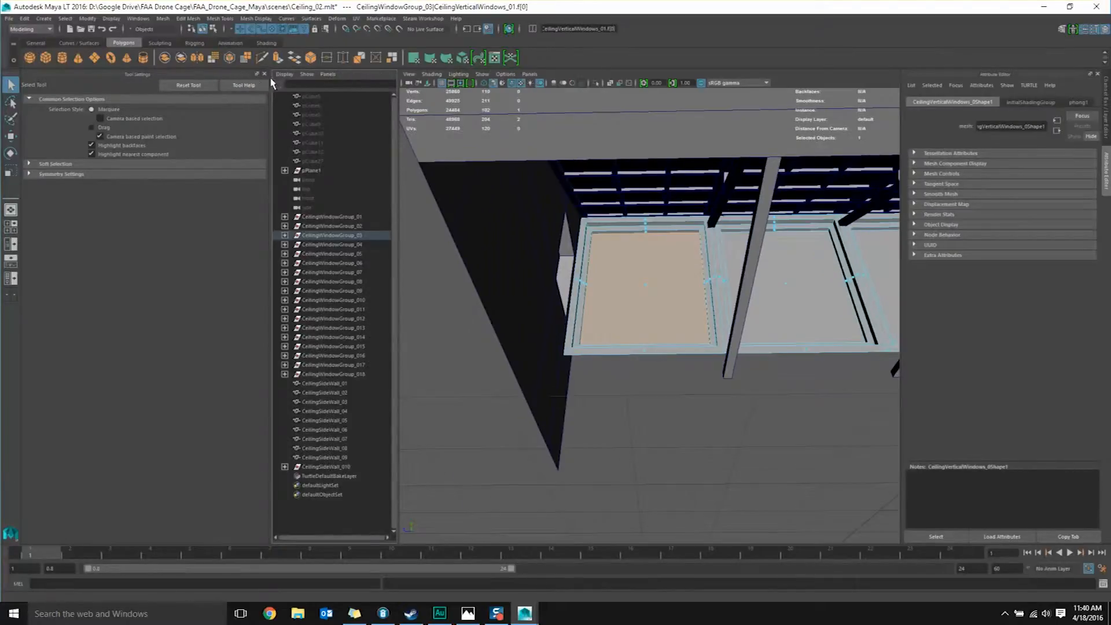
left_click(264, 74)
Replace the docked Outliner with the UV Editor, widen it, and close the Attribute Editor
left_click(81, 77)
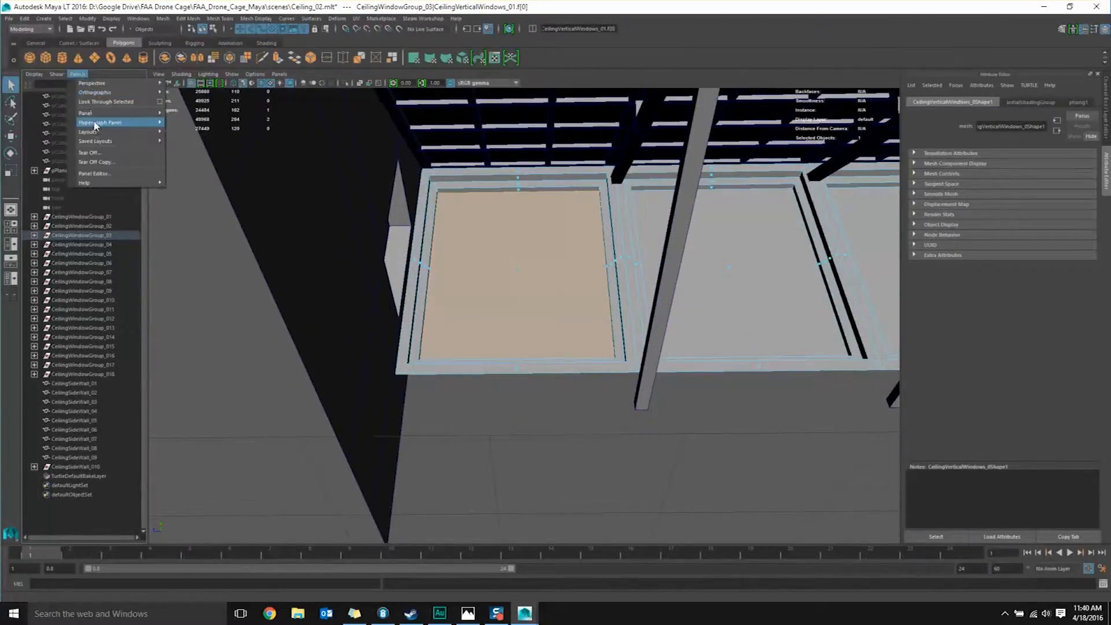
mouse_move(104, 124)
left_click(193, 166)
left_click_drag(153, 146, 431, 153)
left_click(1097, 73)
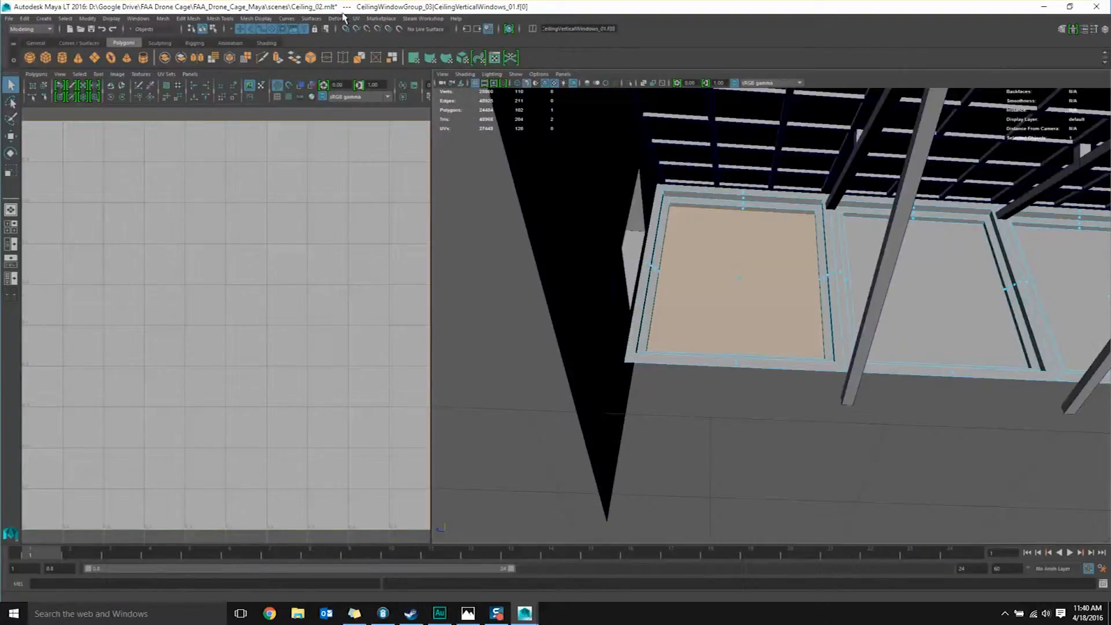
Open the Planar Mapping options for the selected glass face and fit the projection to Best plane
left_click(357, 19)
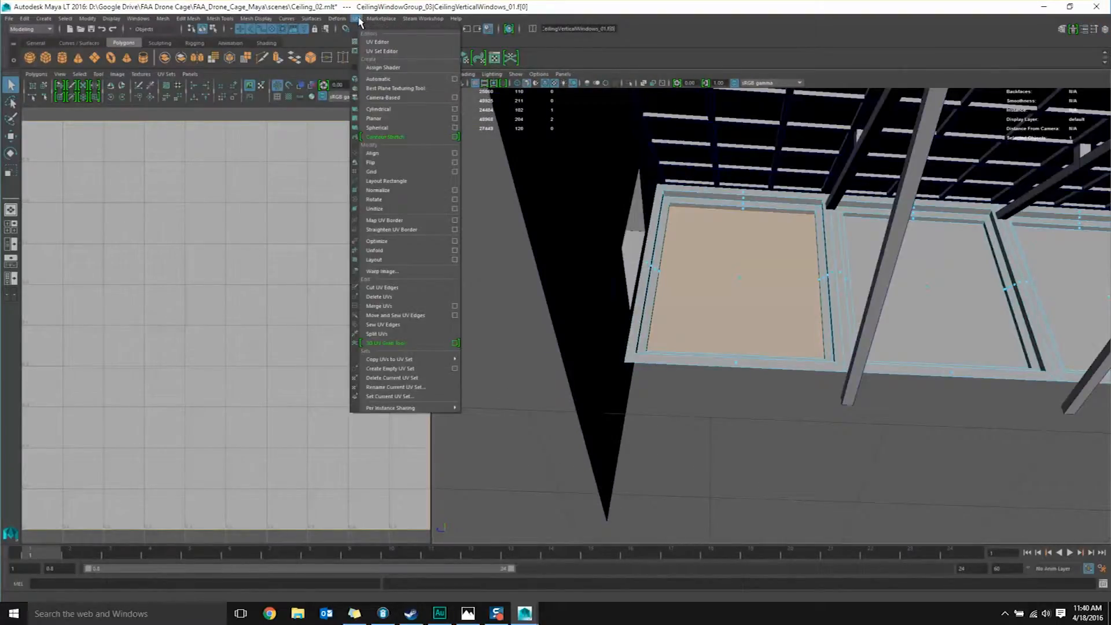
left_click(455, 119)
left_click_drag(546, 32, 330, 67)
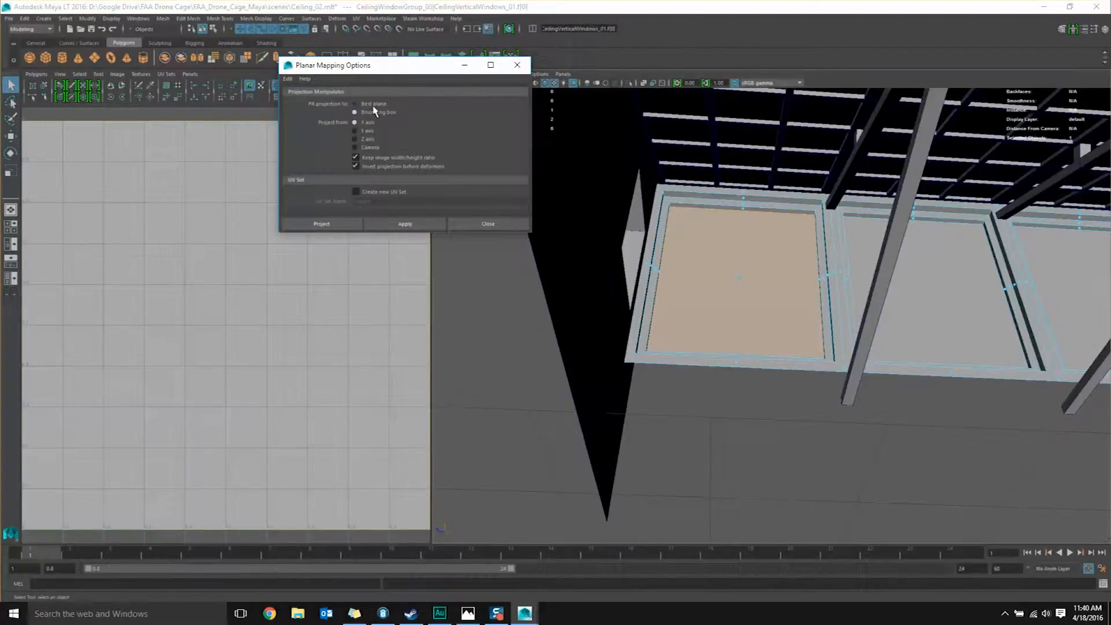
left_click(373, 104)
left_click_drag(887, 313, 735, 295, "alt")
scroll(737, 275, "down", 3)
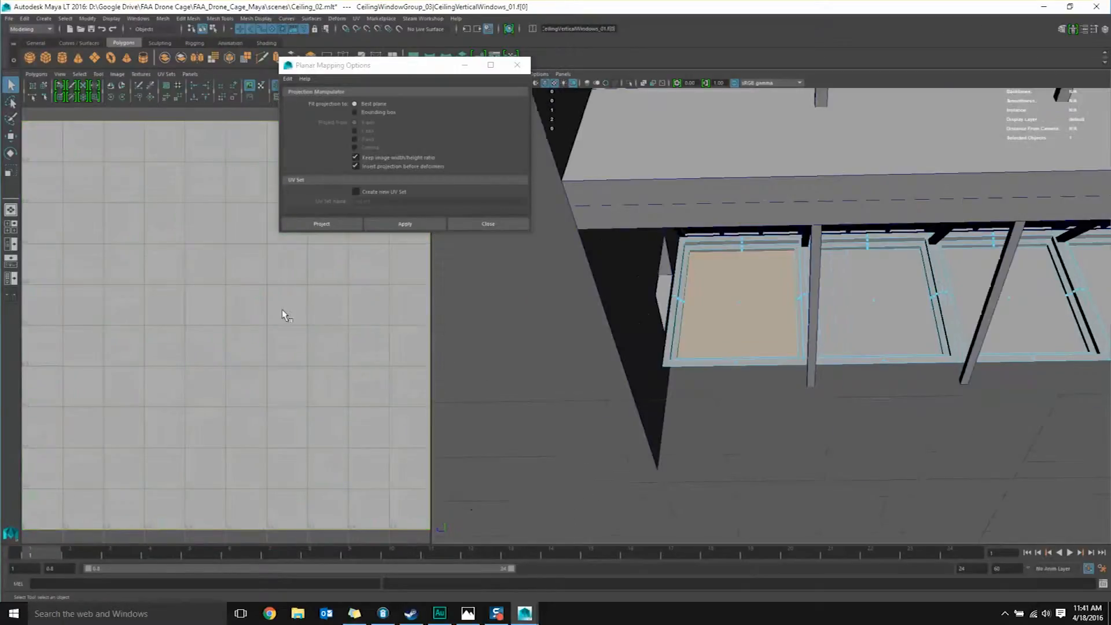
scroll(685, 300, "up", 5)
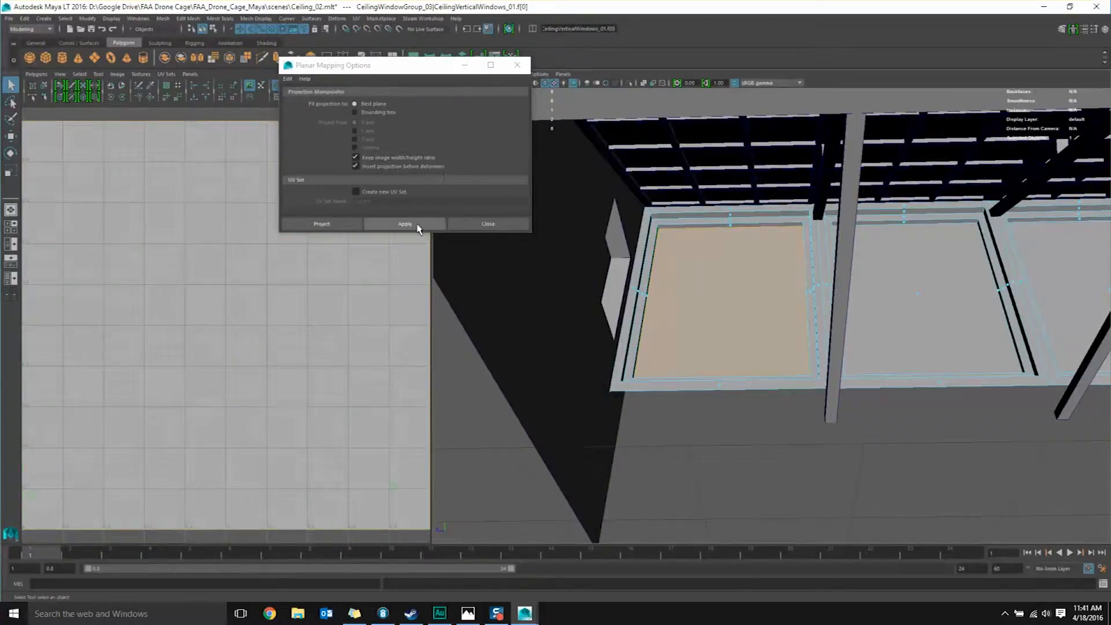
Apply the best-plane planar mapping to the glass face with the image width/height ratio kept
left_click(418, 228)
middle_click_drag(267, 360, 209, 353, "alt")
middle_click_drag(214, 300, 248, 297, "alt")
Turn off Keep image width/height ratio and reapply the planar mapping to the glass face
left_click_drag(336, 66, 380, 34)
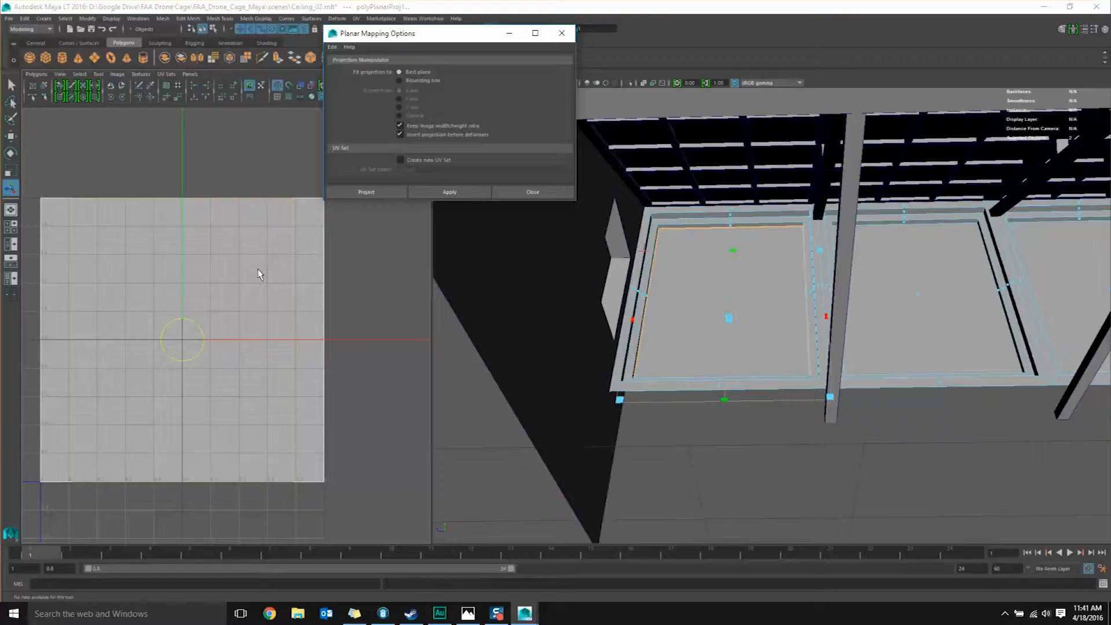
left_click(431, 128)
left_click(448, 194)
middle_click_drag(227, 237, 207, 261, "alt")
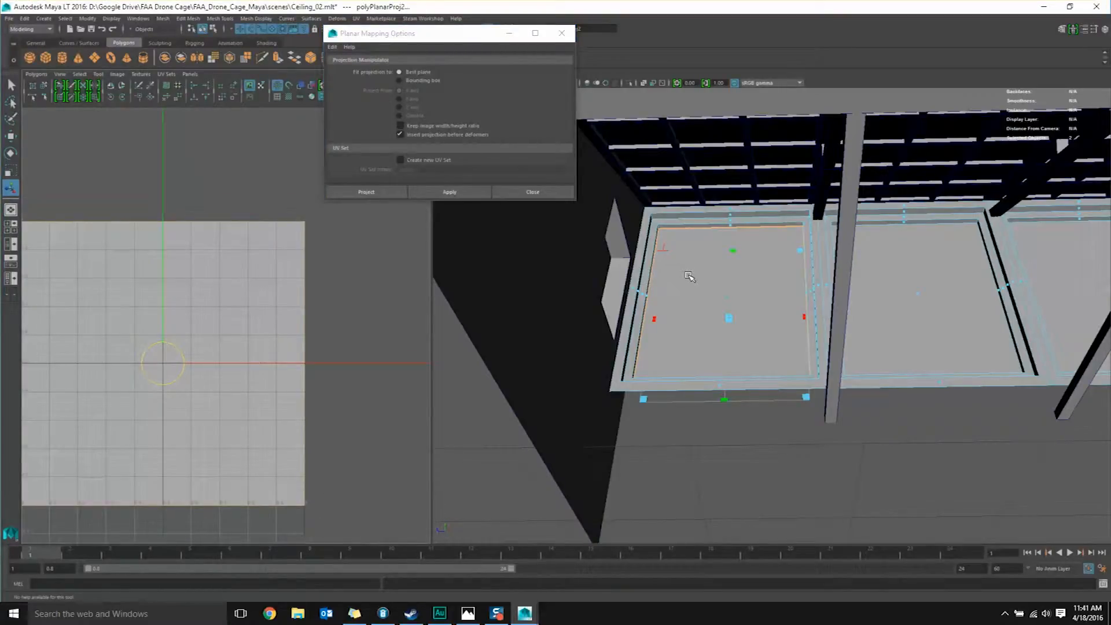
scroll(304, 313, "down", 1)
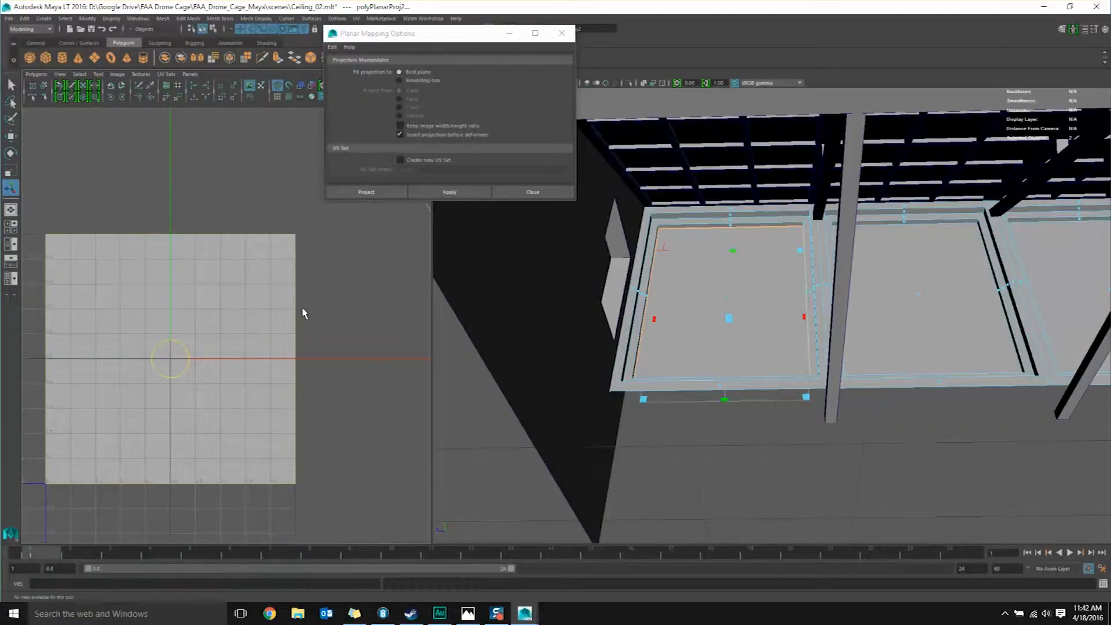
Reapply the planar mapping to the glass face with Keep image width/height ratio on, and move its UV shell beside the UV tile
left_click(422, 126)
left_click(440, 193)
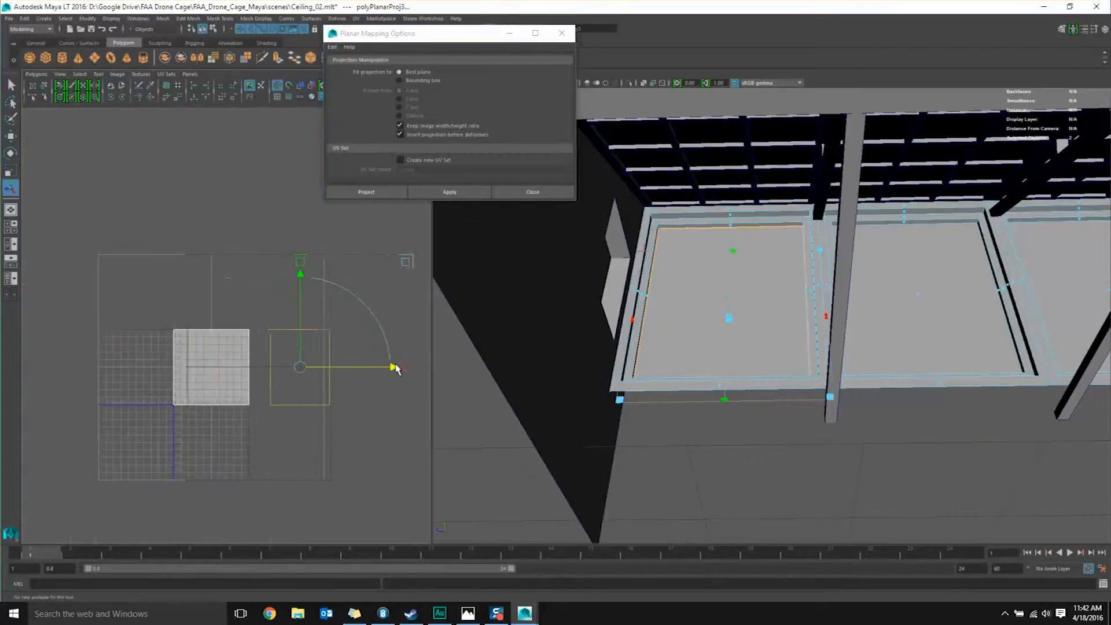
left_click_drag(397, 368, 414, 368)
Select the UVs that remain inside the UV tile and move them to empty space above and left of it
left_click_drag(696, 302, 694, 313, "alt")
right_click_drag(698, 294, 699, 320)
left_click_drag(591, 163, 859, 472)
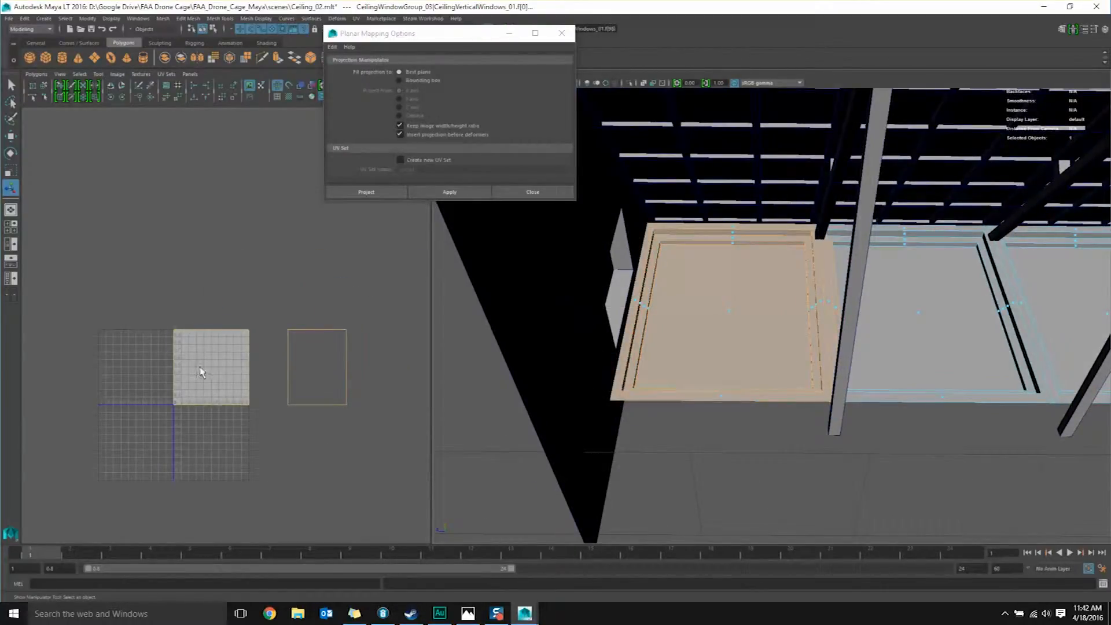
key("w")
left_click_drag(277, 305, 386, 461)
right_click_drag(318, 352, 358, 350)
left_click_drag(278, 300, 375, 442)
left_click_drag(127, 270, 286, 444)
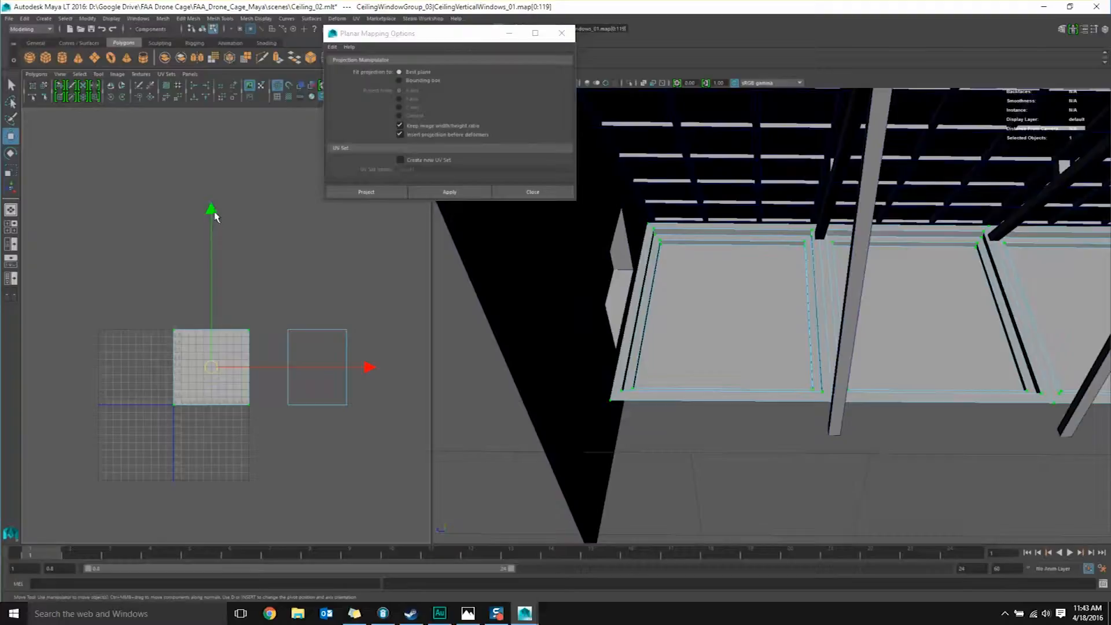
left_click_drag(212, 210, 223, 132)
left_click_drag(211, 218, 127, 152)
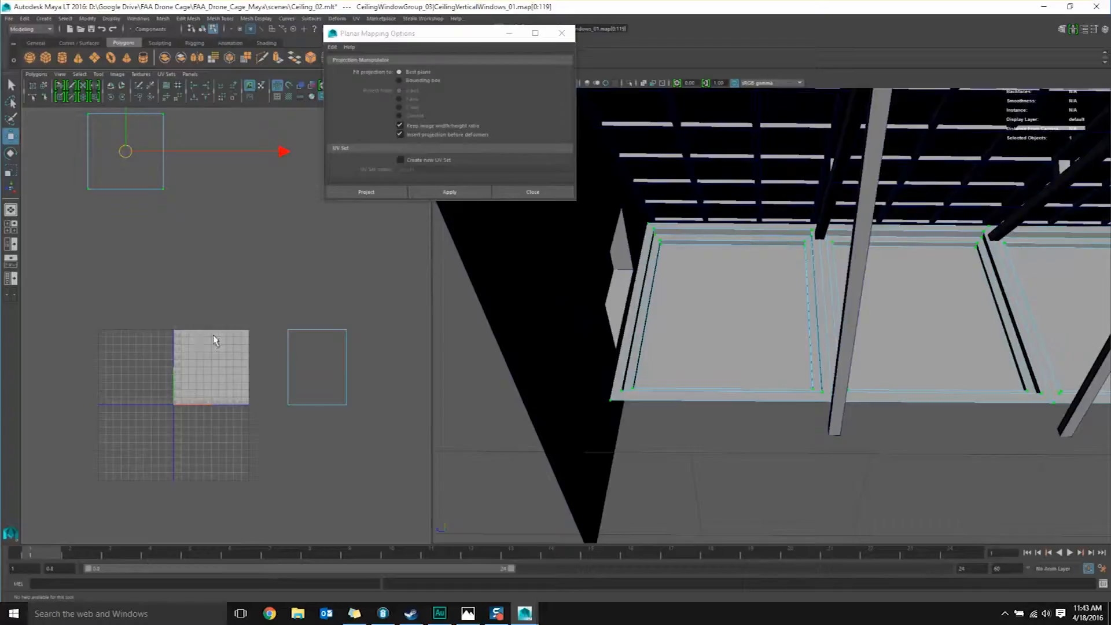
Select the end vertical window's glass and frame faces and apply a best-plane planar mapping with the image width/height ratio kept
left_click_drag(615, 260, 631, 301, "alt")
right_click_drag(631, 301, 683, 325, "alt")
left_click_drag(683, 324, 699, 282, "alt")
key("q")
right_click_drag(699, 268, 753, 285)
left_click(698, 286)
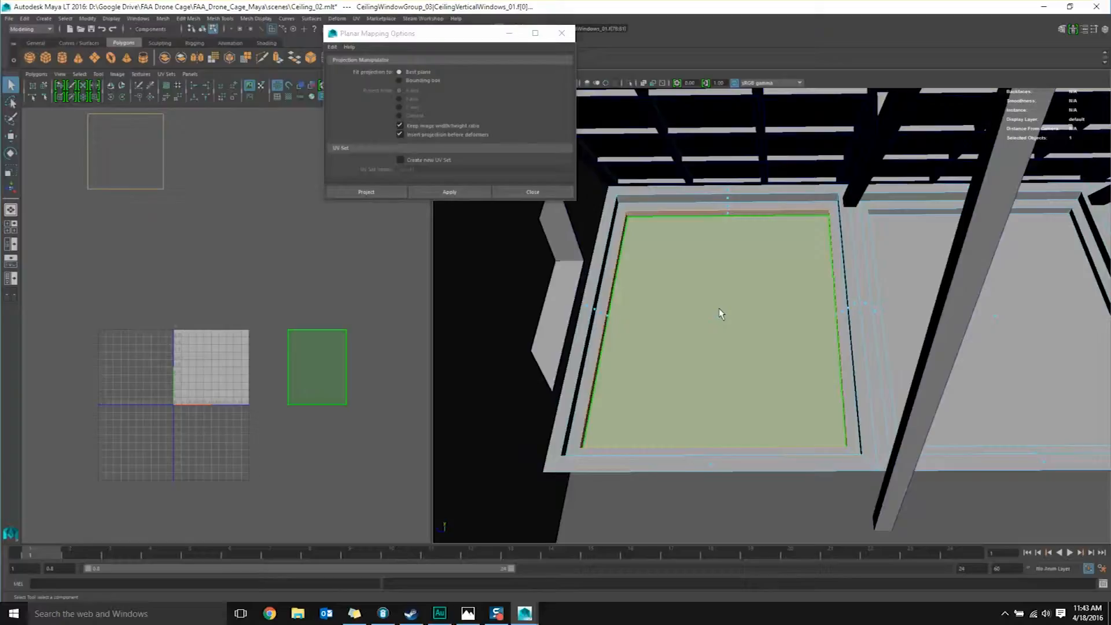
mouse_move(683, 310)
left_mouse_down("alt")
mouse_move(682, 290)
mouse_move(680, 311)
left_mouse_up("alt")
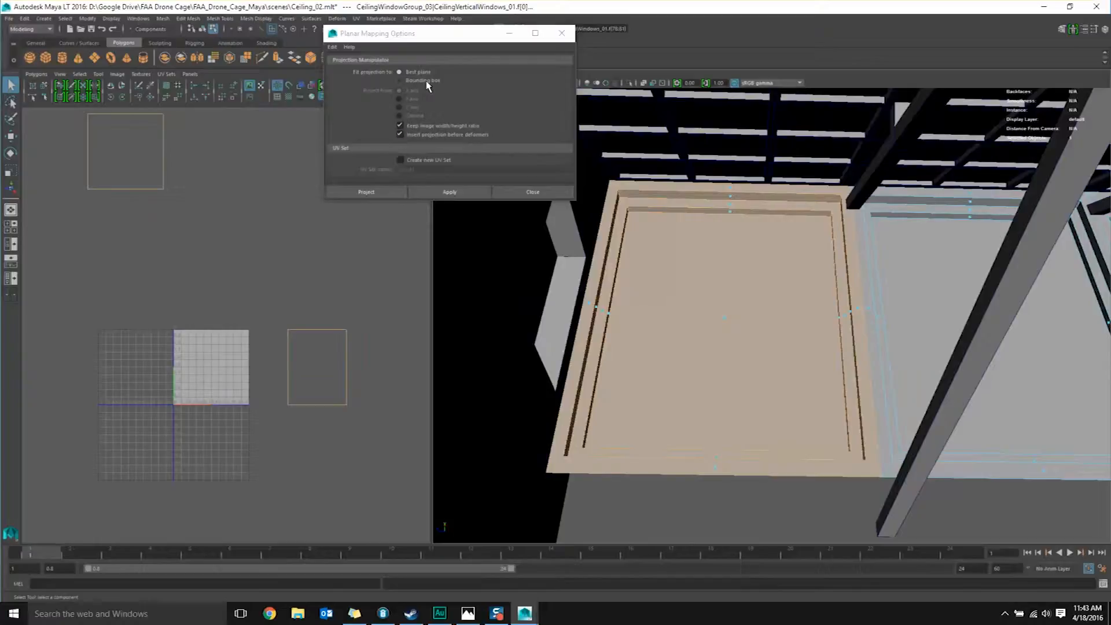
left_click(450, 192)
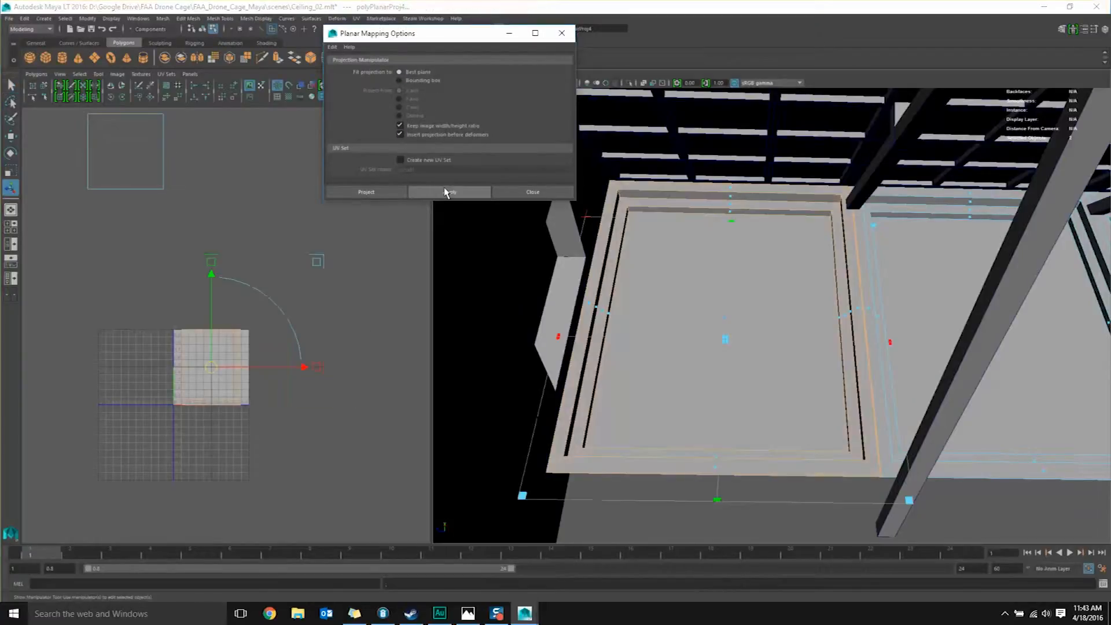
scroll(295, 310, "up", 2)
middle_click_drag(291, 314, 275, 266, "alt")
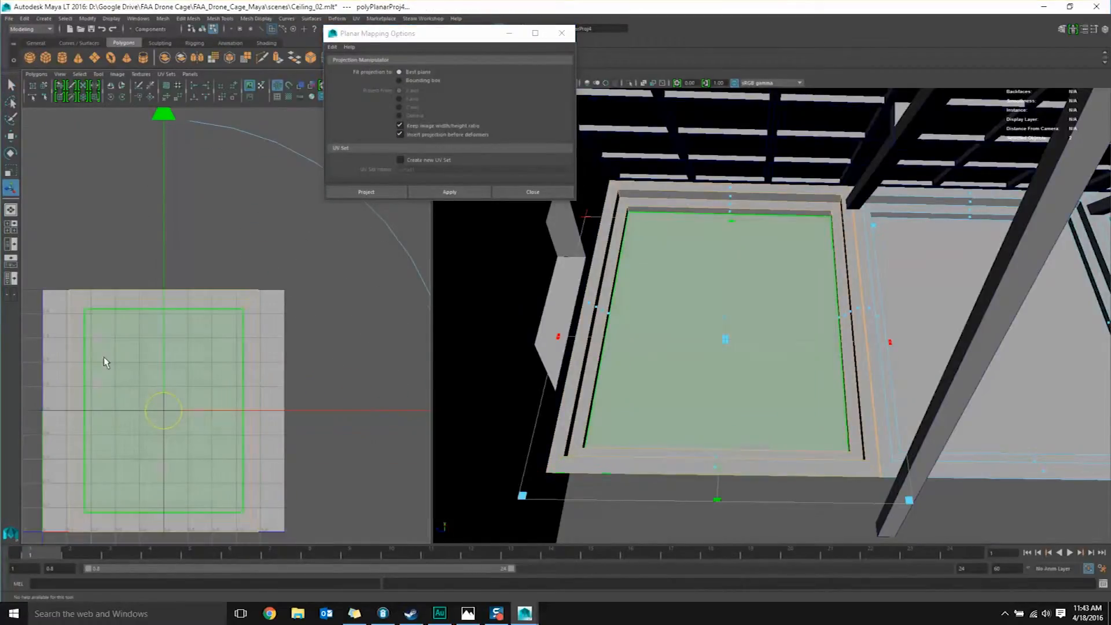
scroll(280, 333, "down", 2)
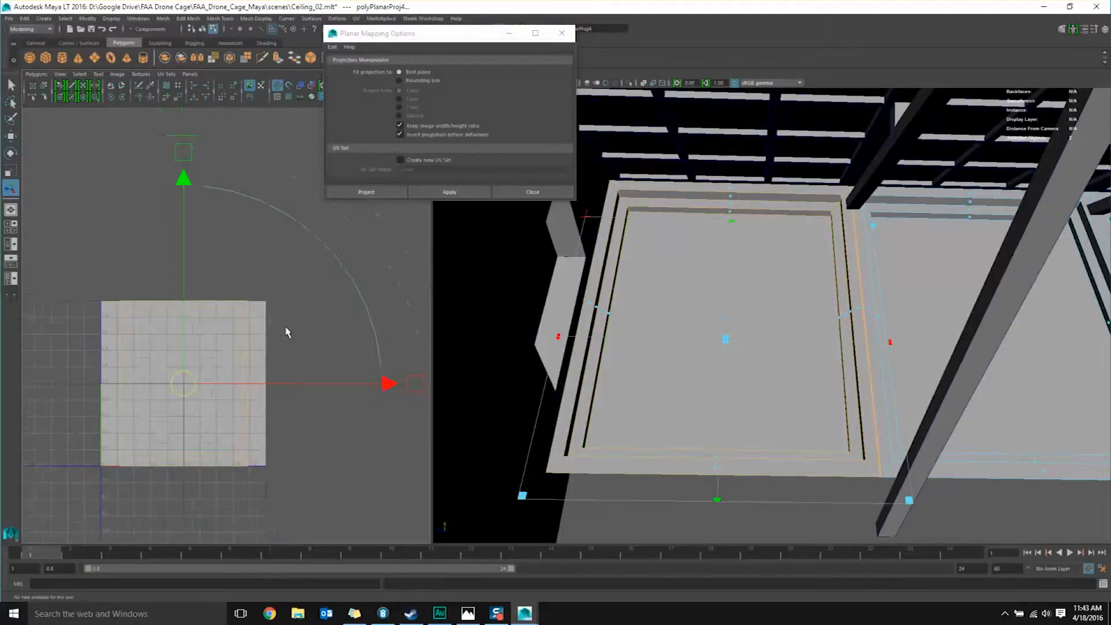
Fit the projection to Bounding box and apply the planar mapping to the window faces from the Y axis
left_click(406, 82)
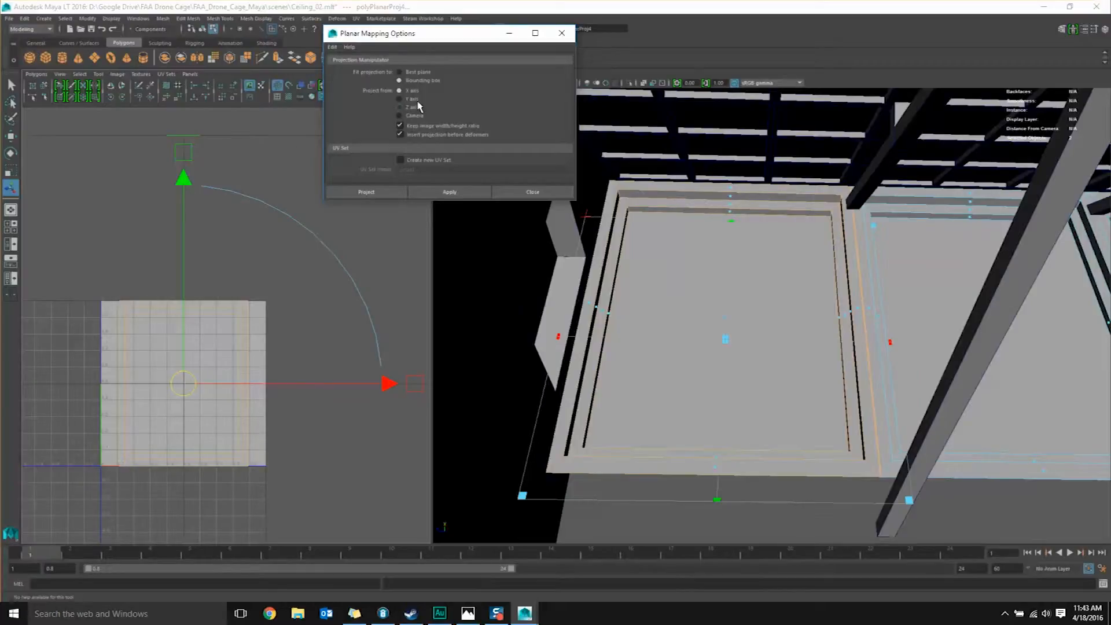
left_click_drag(669, 295, 635, 320, "alt")
scroll(753, 340, "down", 4)
left_click_drag(754, 341, 680, 357, "alt")
left_click(408, 99)
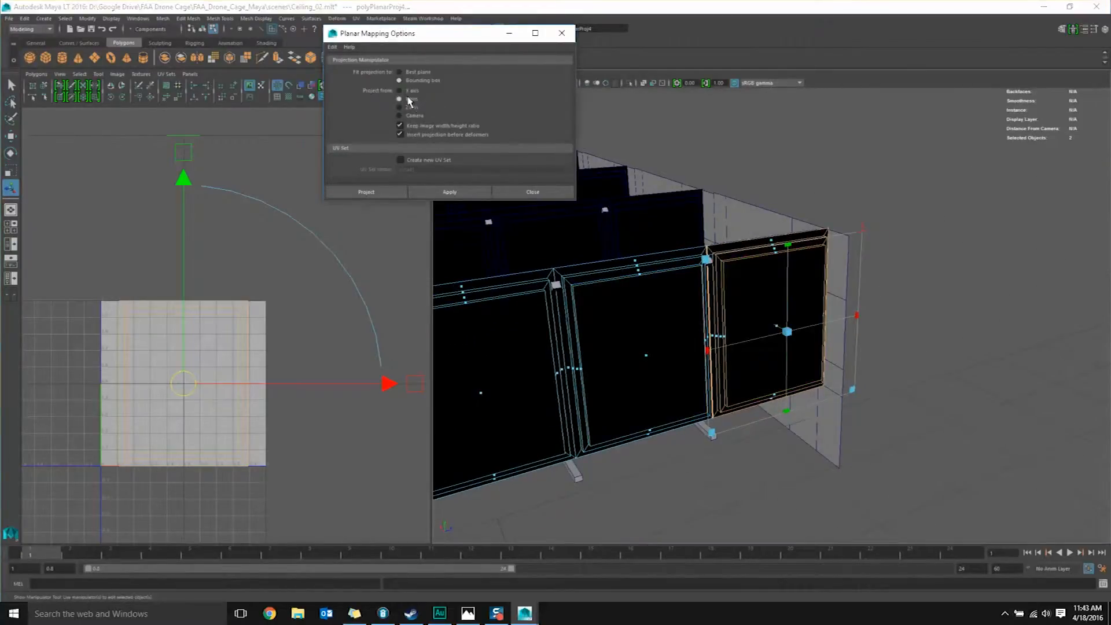
left_click(449, 192)
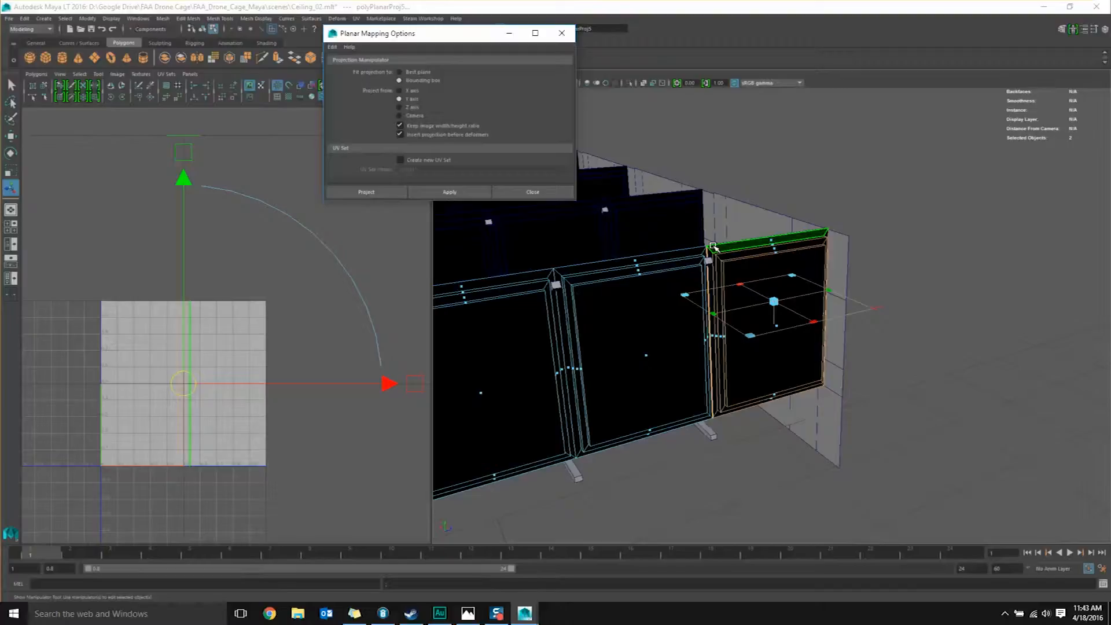
left_click_drag(713, 246, 799, 272, "alt")
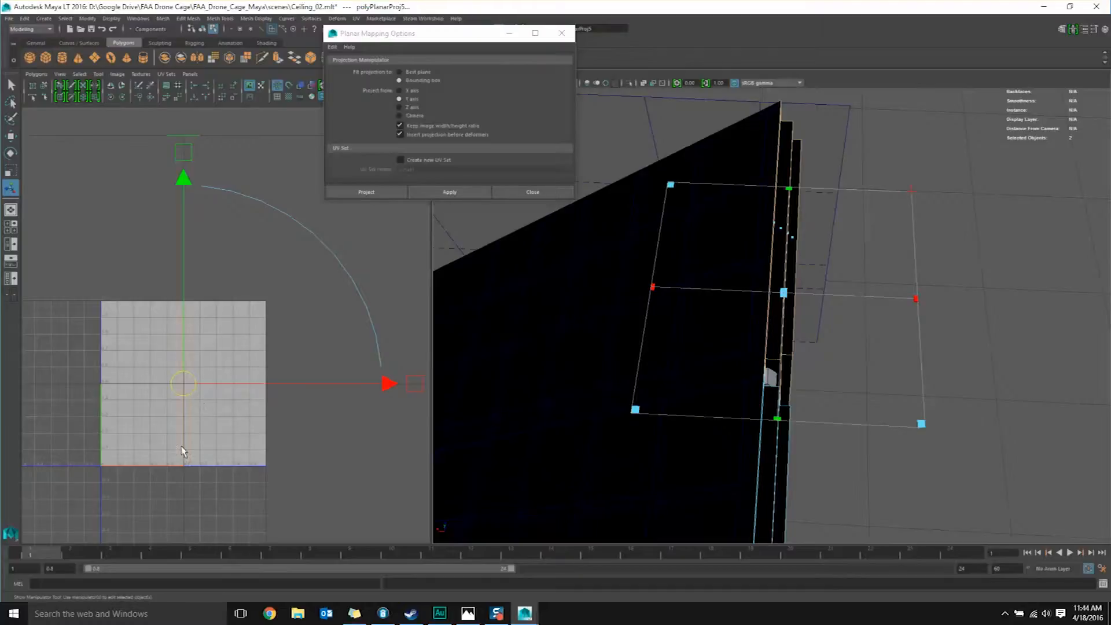
Reapply the bounding-box planar mapping to the window faces from the Z axis and inspect the glass face's UVs
left_click(412, 108)
left_click(443, 190)
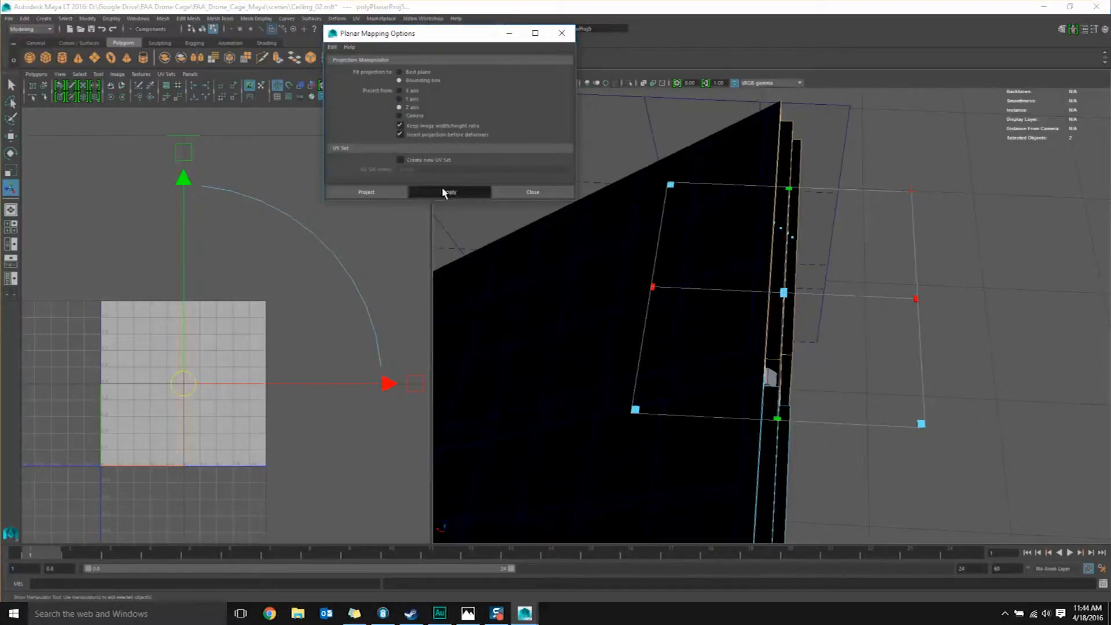
left_click_drag(873, 290, 785, 268, "alt")
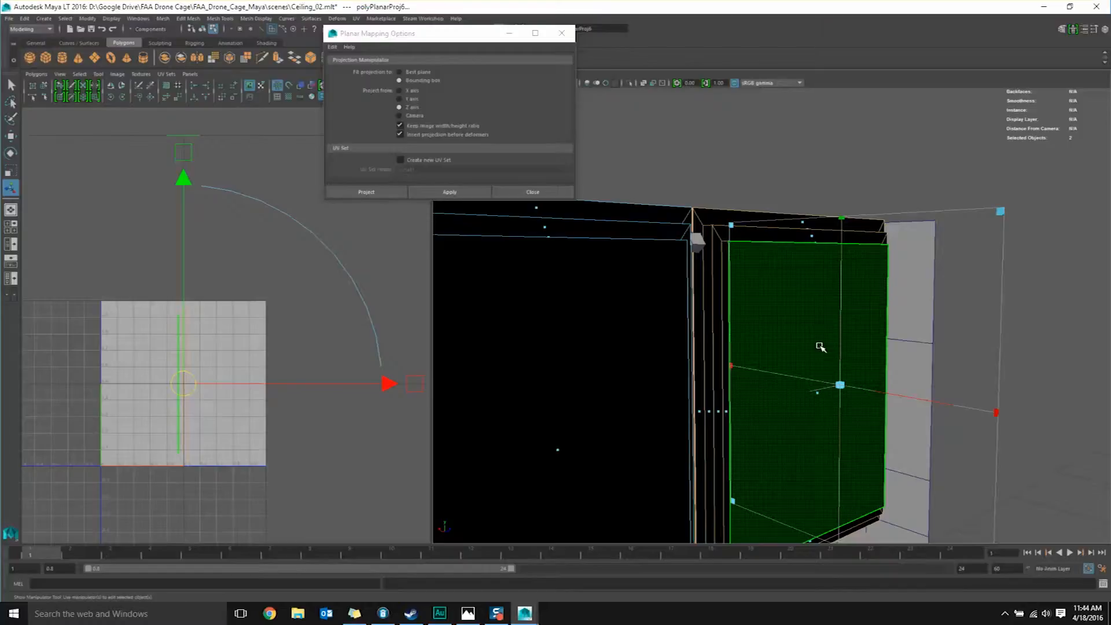
left_click_drag(820, 346, 802, 321, "alt")
right_click_drag(802, 321, 819, 412, "alt")
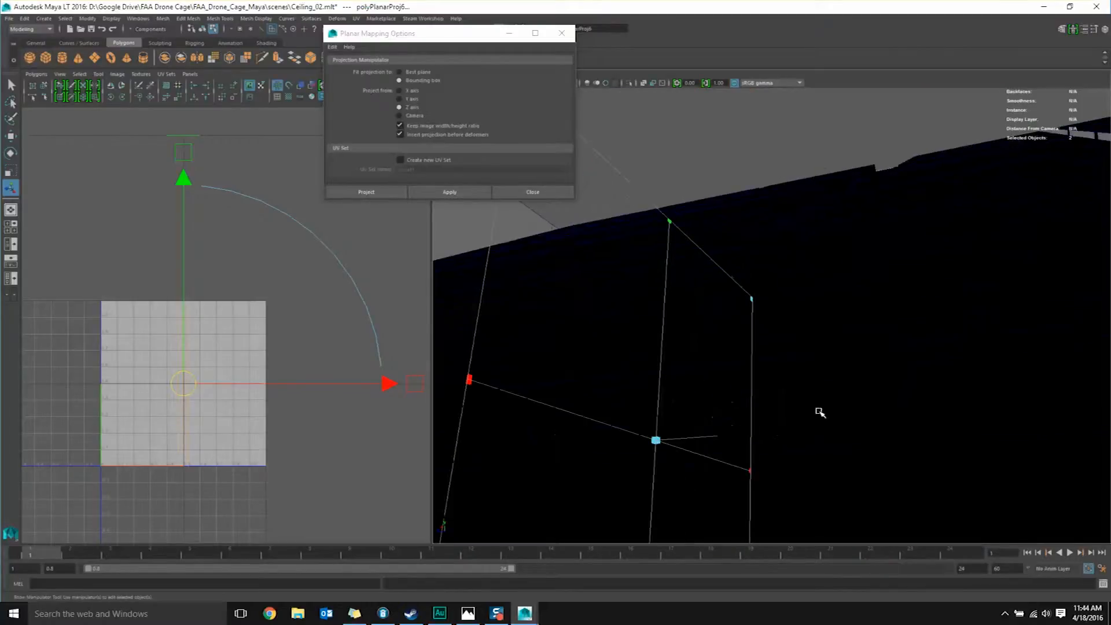
middle_click_drag(819, 412, 764, 337, "alt")
left_click_drag(764, 337, 754, 360, "alt")
right_click_drag(754, 360, 751, 345, "alt")
left_click_drag(751, 344, 739, 349, "alt")
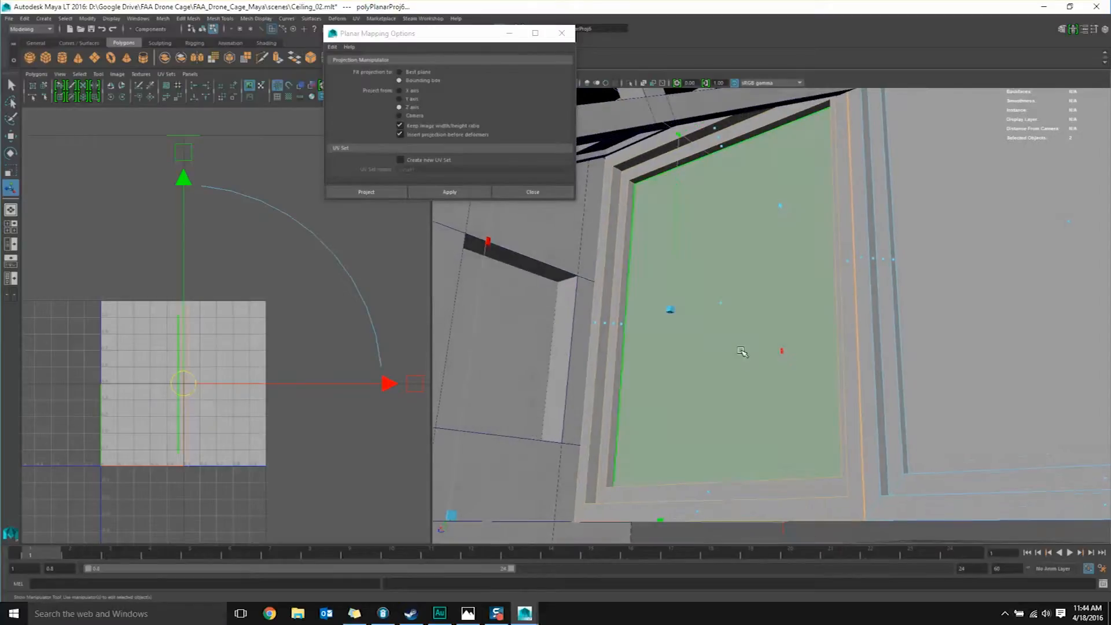
Reapply the bounding-box planar mapping to the window faces, projecting from the X axis
left_click(412, 99)
left_click(405, 90)
left_click(450, 191)
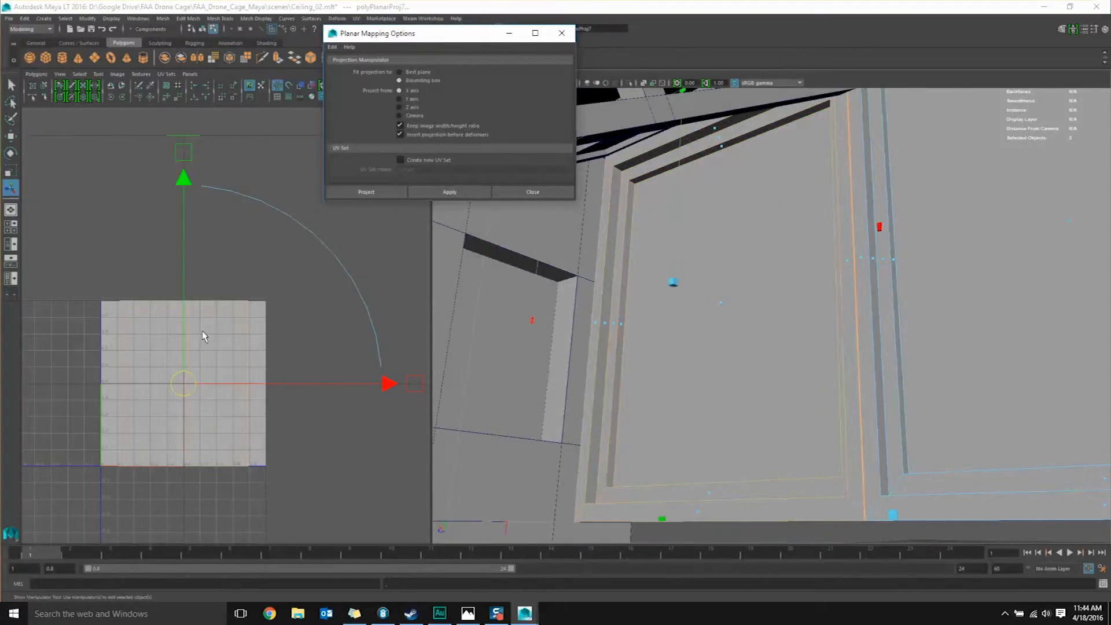
scroll(195, 342, "up", 4)
middle_click_drag(115, 322, 146, 272, "alt")
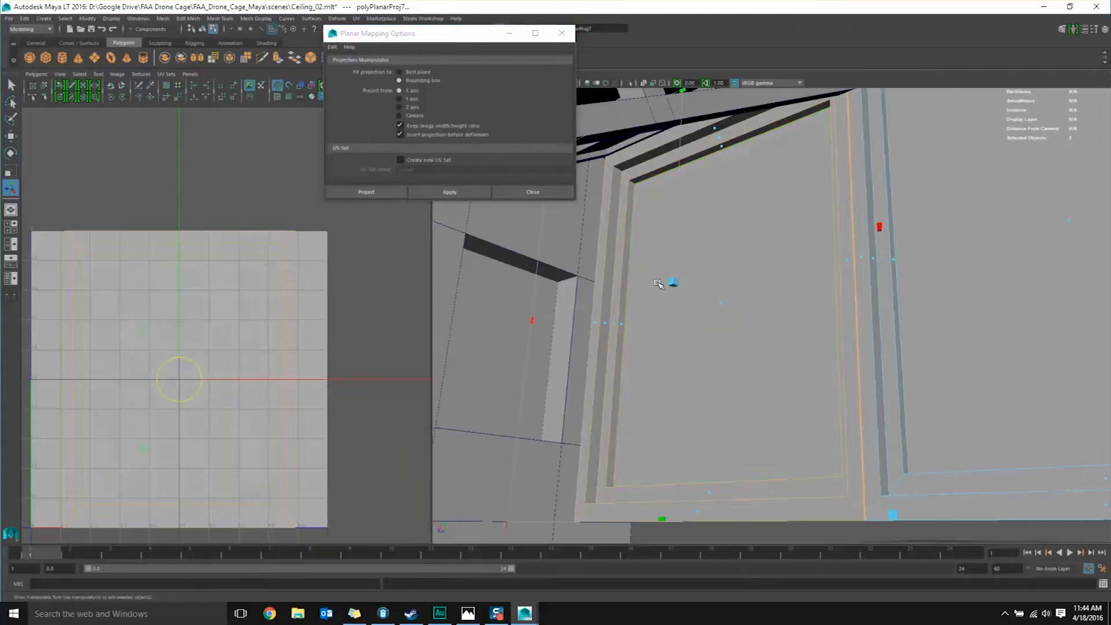
scroll(658, 283, "down", 2)
middle_click_drag(268, 326, 273, 306, "alt")
Select the window's glass face and uniformly scale its UVs down slightly to separate them from the frame's UVs
mouse_move(258, 302)
right_mouse_down()
mouse_move(256, 293)
mouse_move(241, 315)
right_mouse_up()
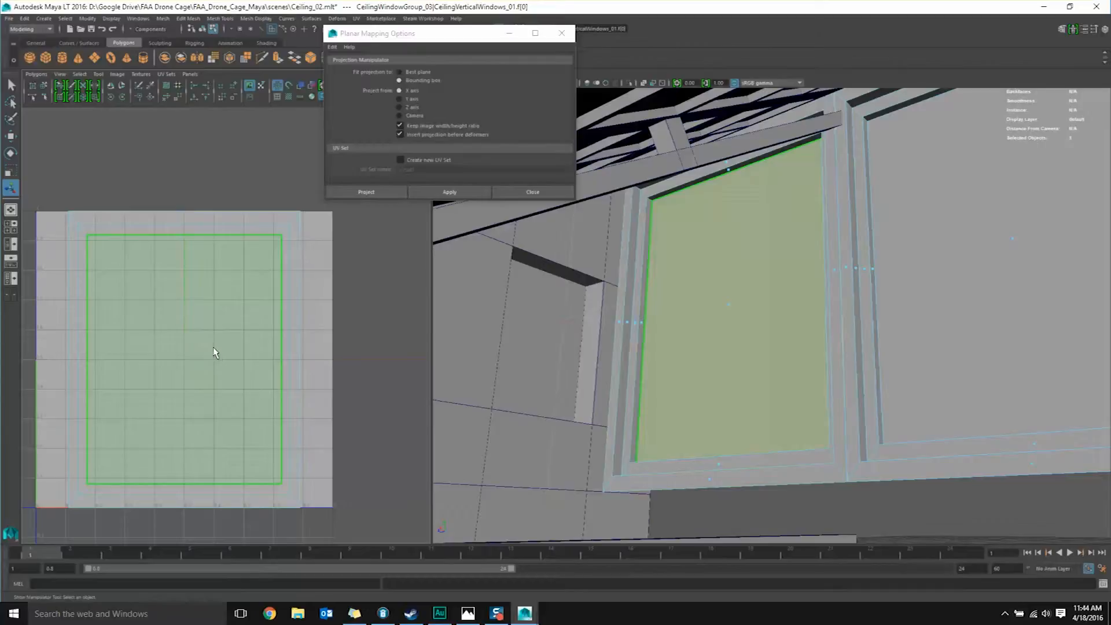
key("r")
left_click_drag(182, 358, 173, 360)
scroll(568, 287, "up", 3)
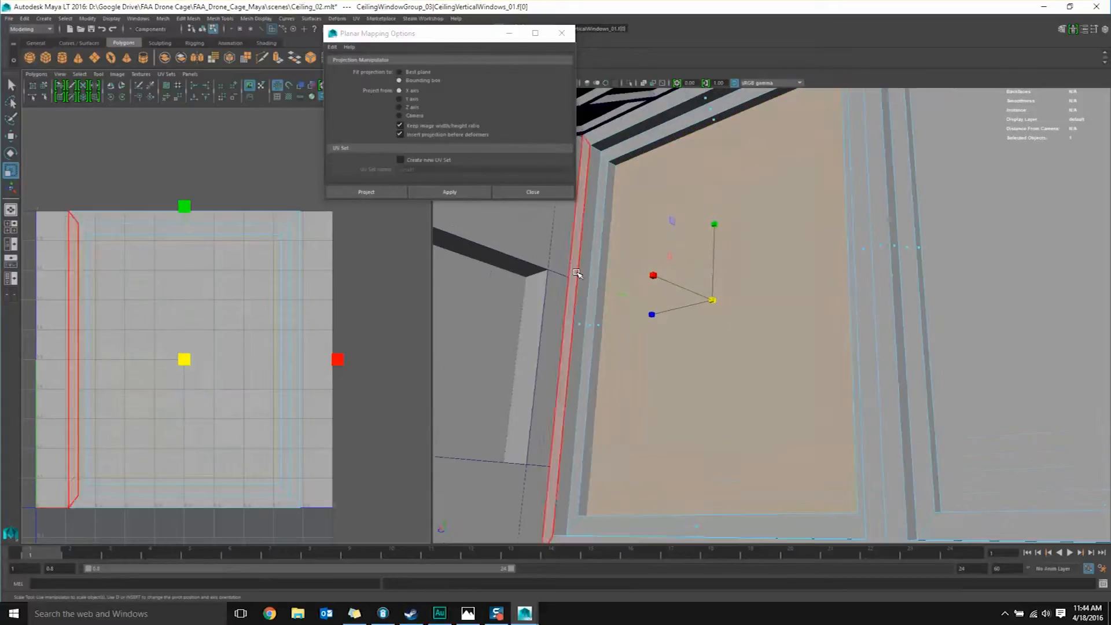
key("ctrl+z")
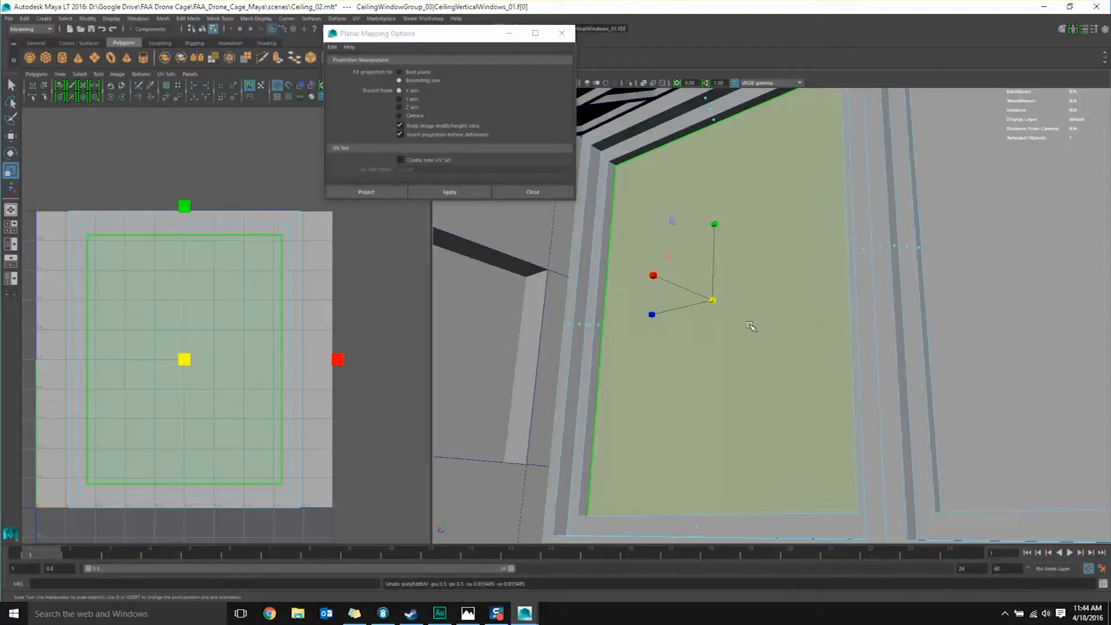
left_click_drag(184, 359, 172, 362)
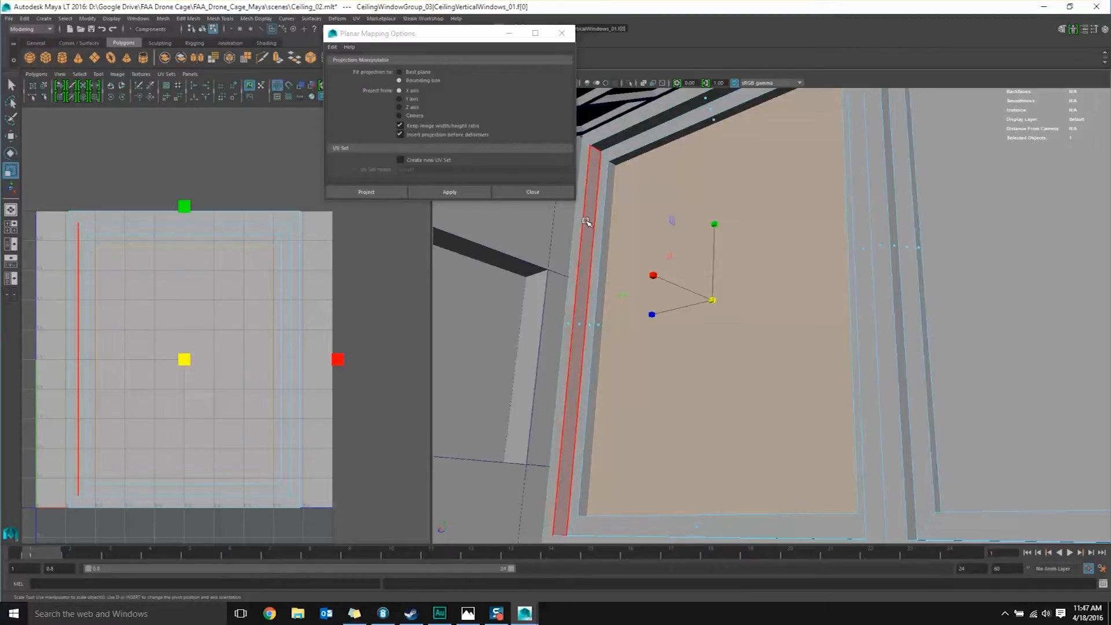
Grow the face selection to the inner frame faces around the glass and scale their UVs down slightly
mouse_move(166, 286)
right_mouse_down()
mouse_move(166, 306)
mouse_move(174, 289)
mouse_move(174, 301)
right_mouse_up()
right_click_drag(654, 253, 654, 306, "ctrl")
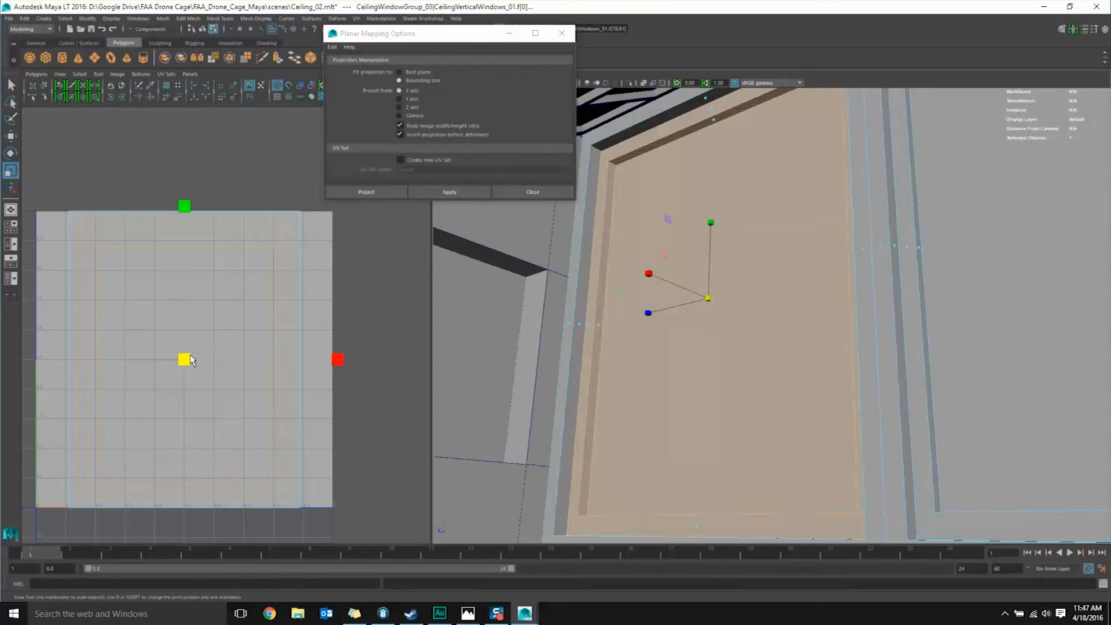
left_click_drag(186, 359, 174, 363)
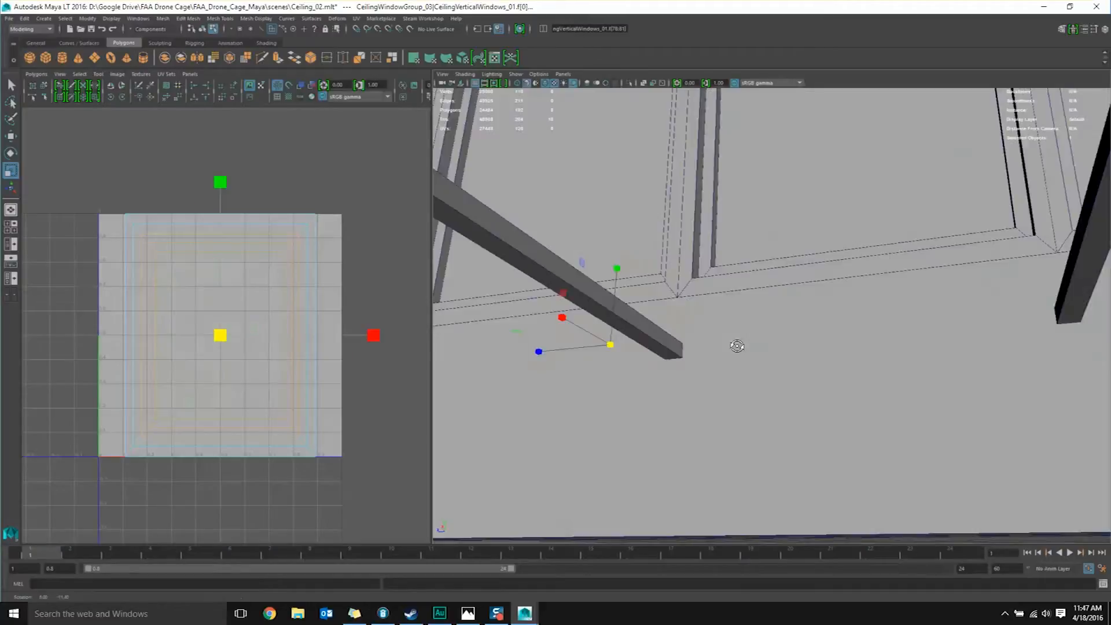
left_click_drag(737, 347, 707, 326, "alt")
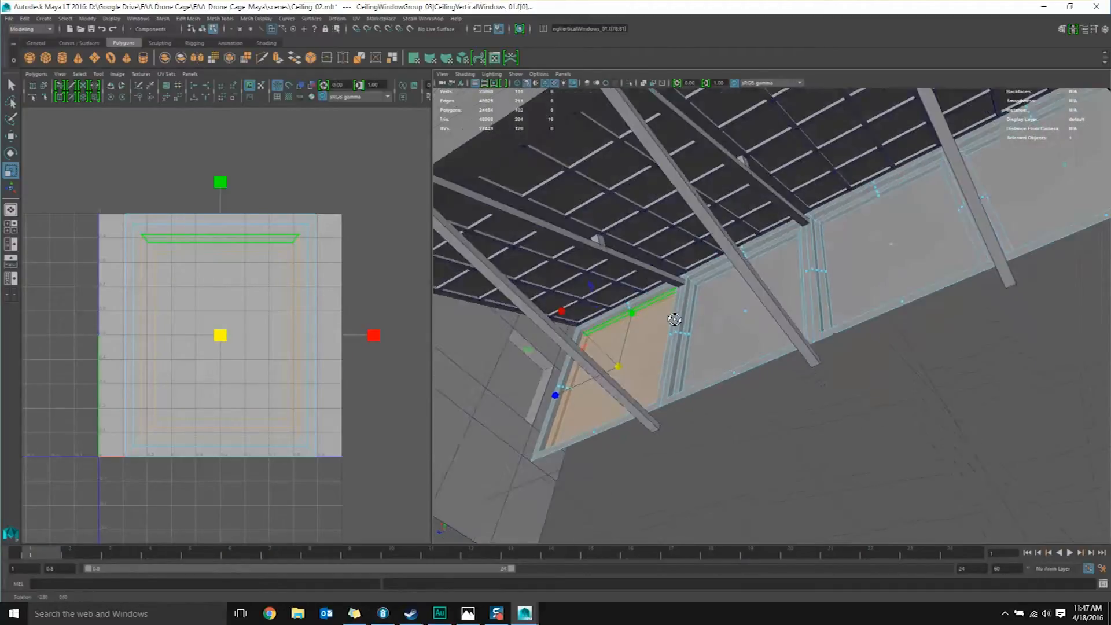
left_click_drag(883, 269, 674, 300, "alt")
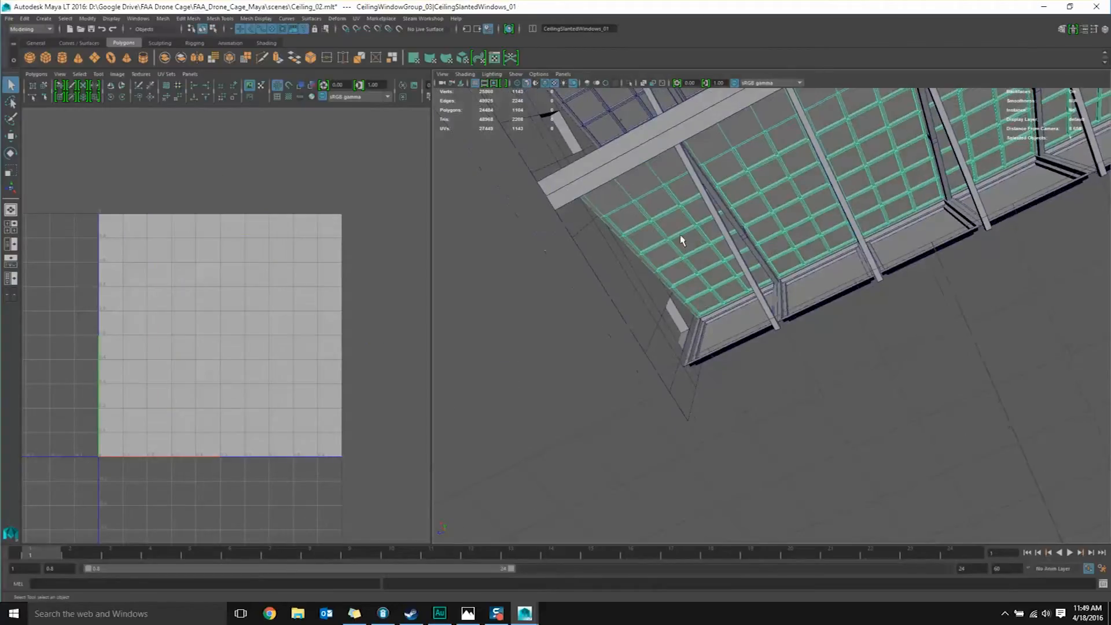
Select the vertical windows together with the slanted windows and examine both sets from below
left_click_drag(702, 303, 744, 350, "alt")
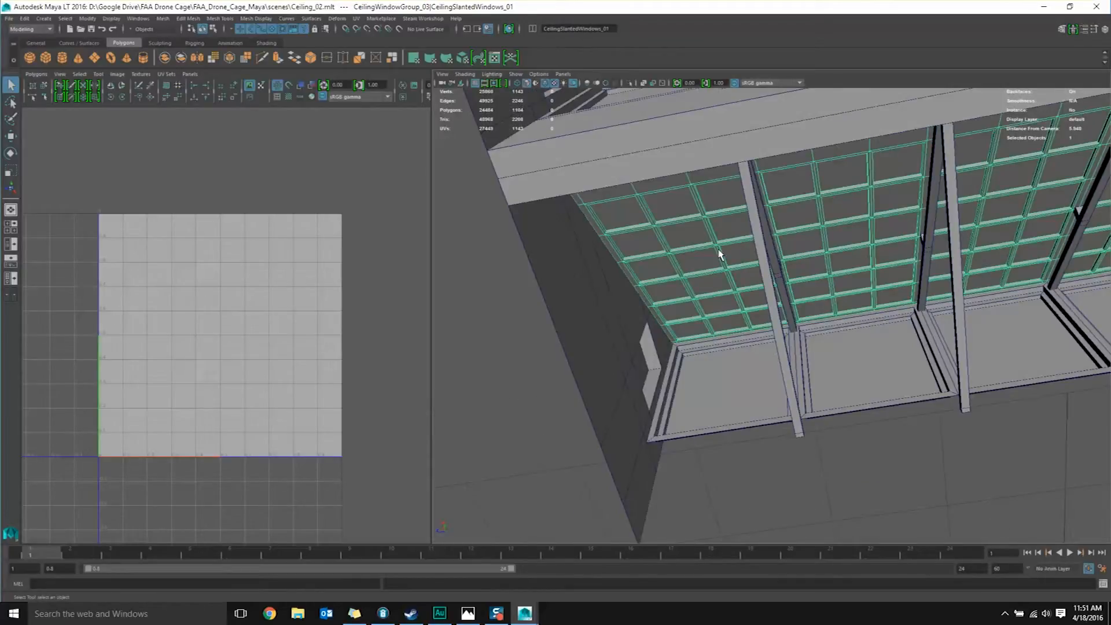
scroll(772, 309, "down", 4)
left_click_drag(816, 304, 698, 363, "alt")
left_click(673, 347, "shift")
scroll(691, 366, "up", 5)
scroll(695, 365, "down", 5)
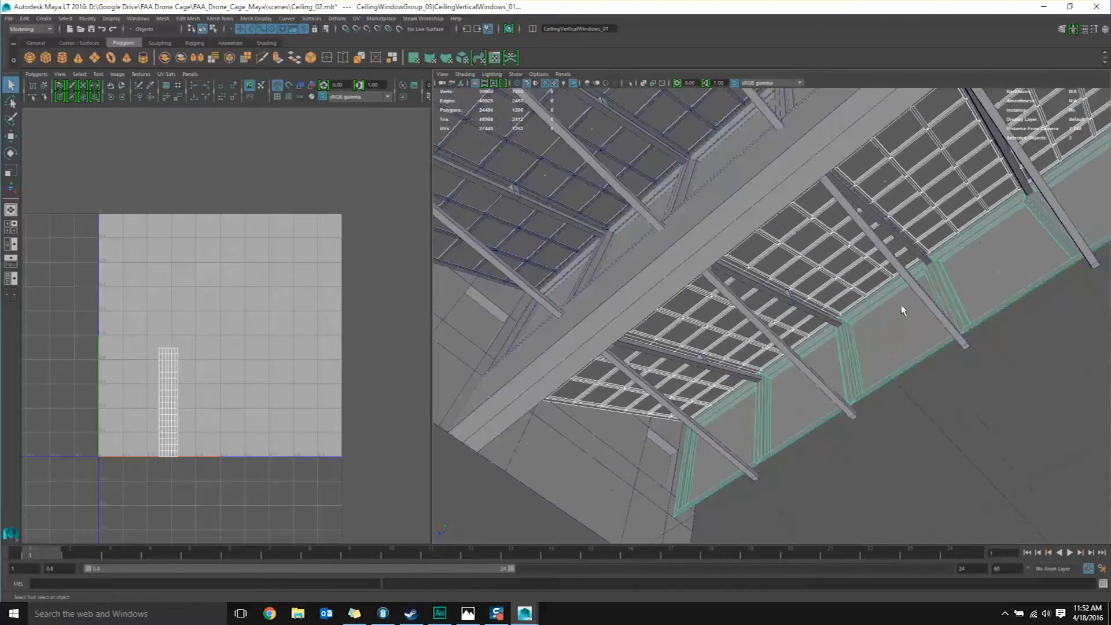
left_click_drag(901, 311, 845, 362, "alt")
scroll(699, 373, "up", 3)
left_click_drag(699, 372, 785, 338, "alt")
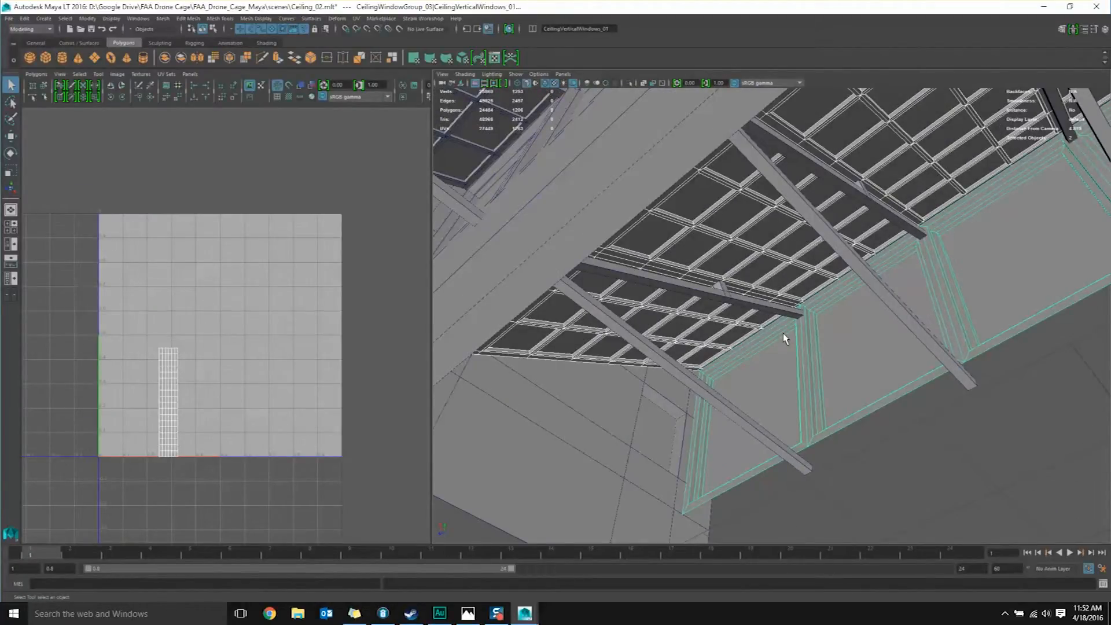
Select the glass pane faces of the end slanted window and apply a best-plane planar mapping with the image width/height ratio kept
left_click(707, 320)
left_click_drag(707, 320, 851, 313, "alt")
right_click_drag(698, 254, 694, 307)
left_click(356, 18)
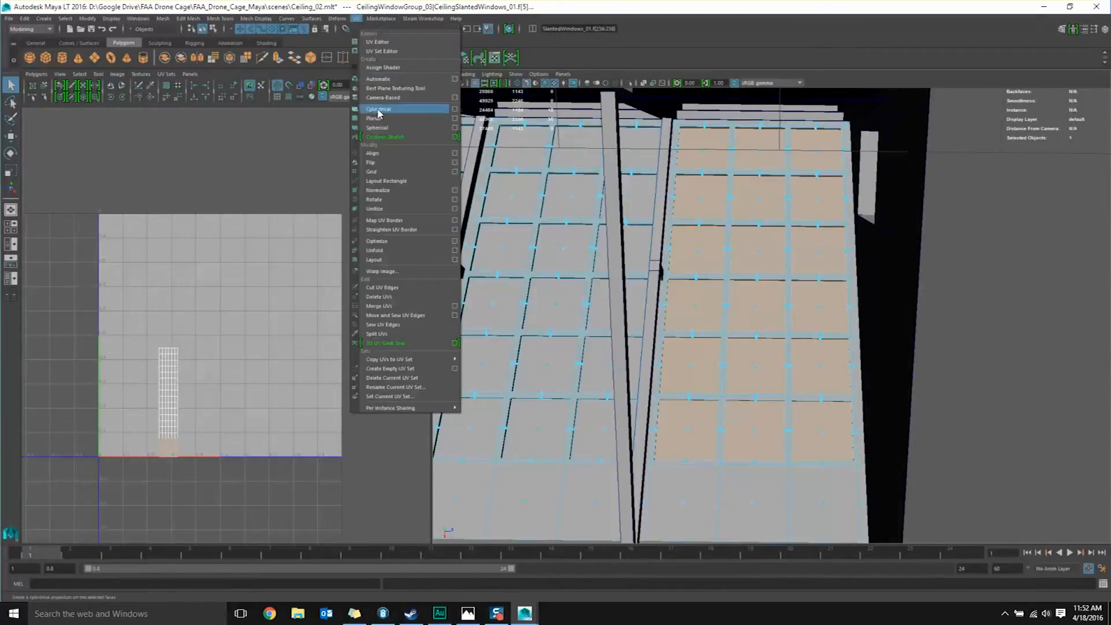
left_click(455, 118)
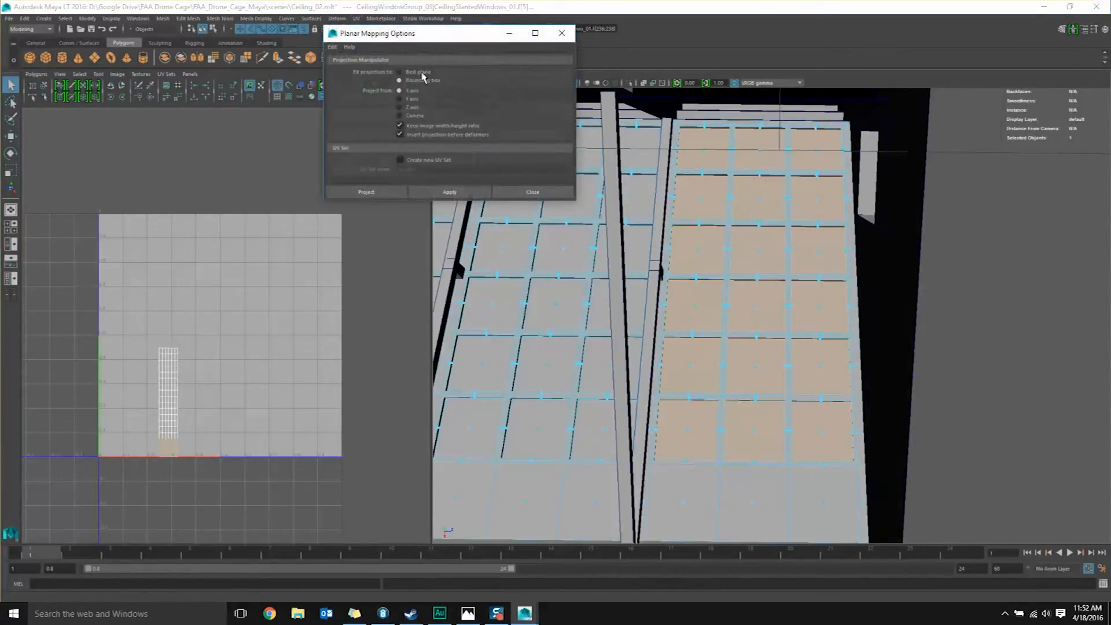
left_click_drag(430, 34, 211, 36)
left_click(232, 193)
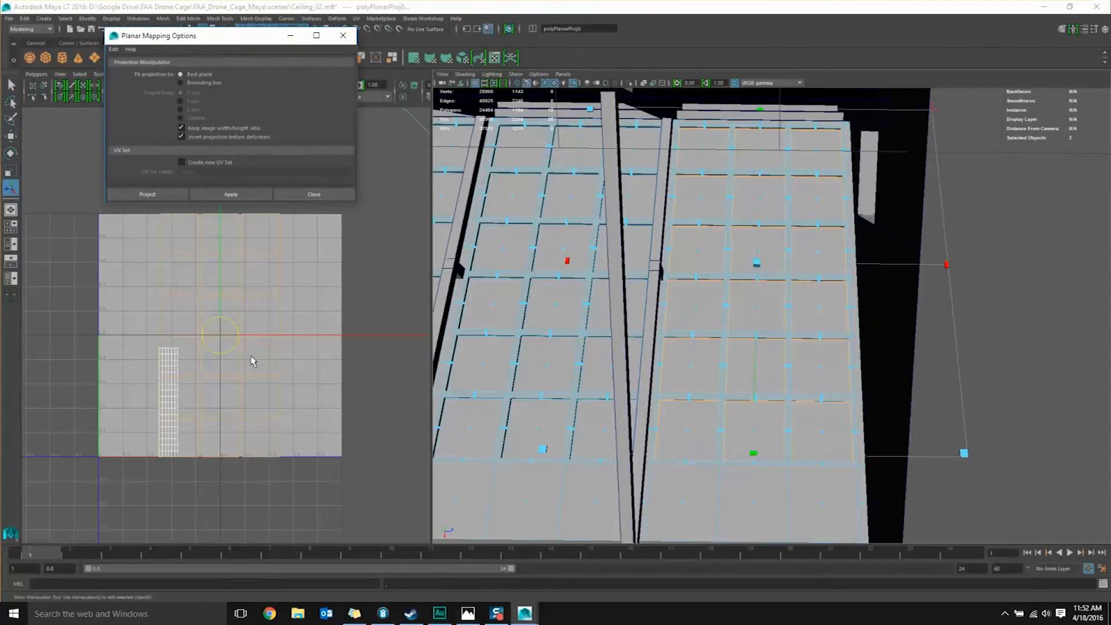
Try moving the slanted window panes' UVs out beside the UV tile, and undo the move
scroll(263, 300, "down", 1)
scroll(262, 299, "up", 1)
left_click_drag(352, 336, 520, 339)
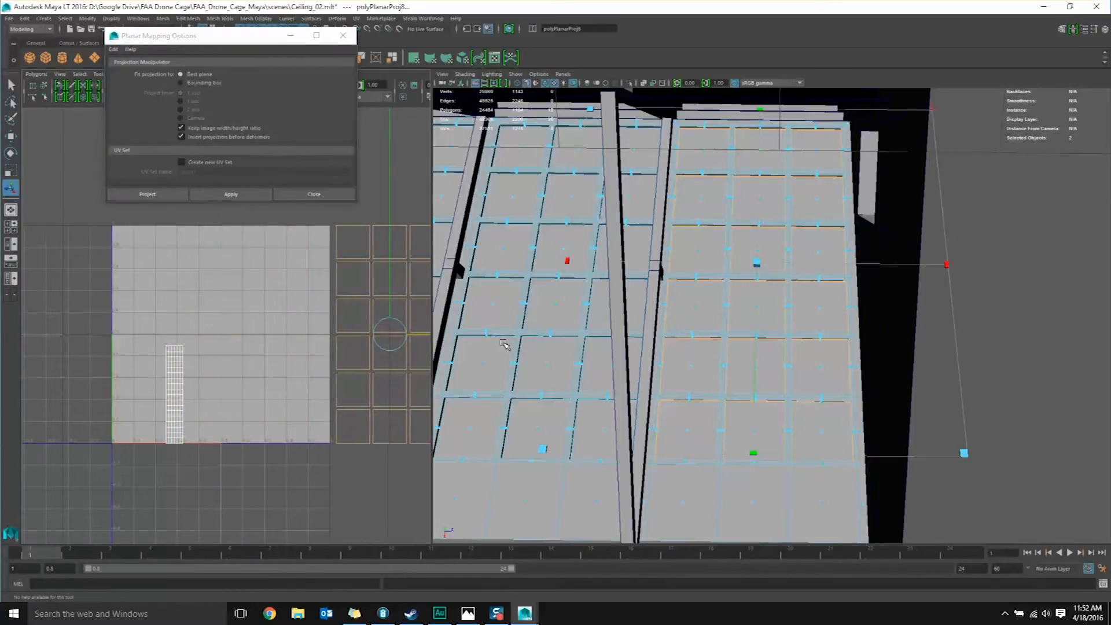
key("ctrl+z")
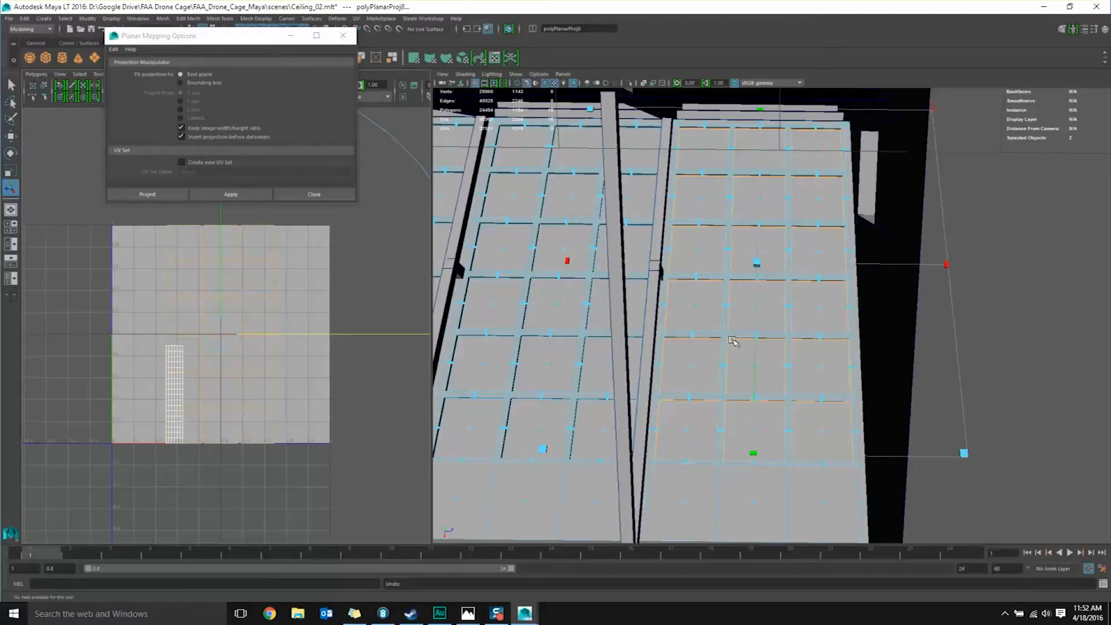
Expand the glass pane selection on the end slanted window to include the inner frame faces around the panes
scroll(733, 341, "up", 10)
left_click(706, 216)
scroll(709, 220, "down", 8)
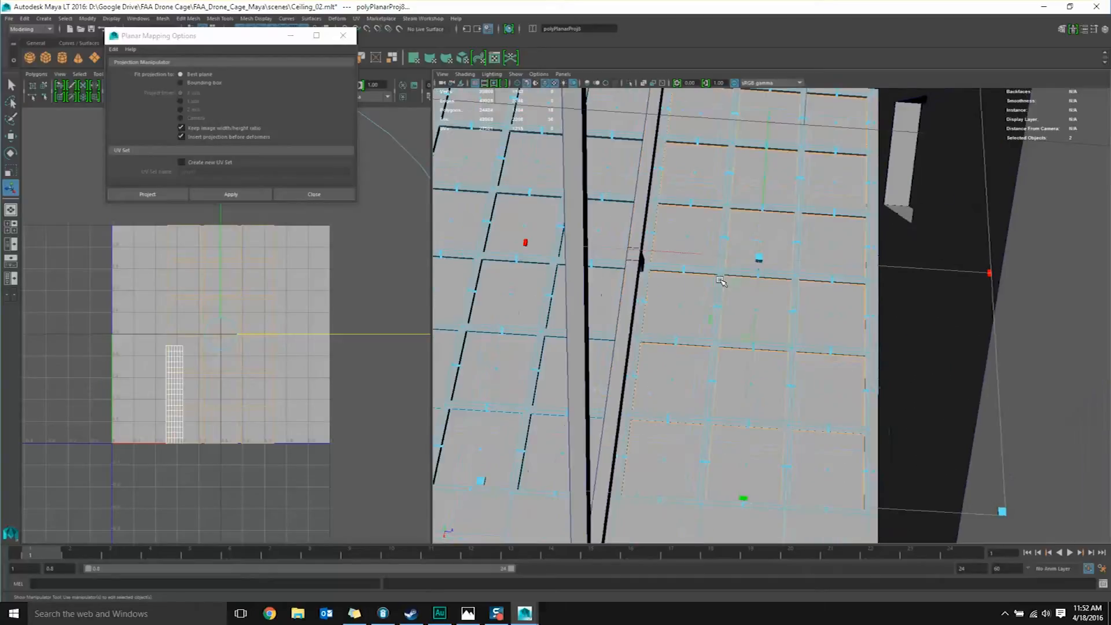
left_click_drag(721, 280, 721, 309, "alt")
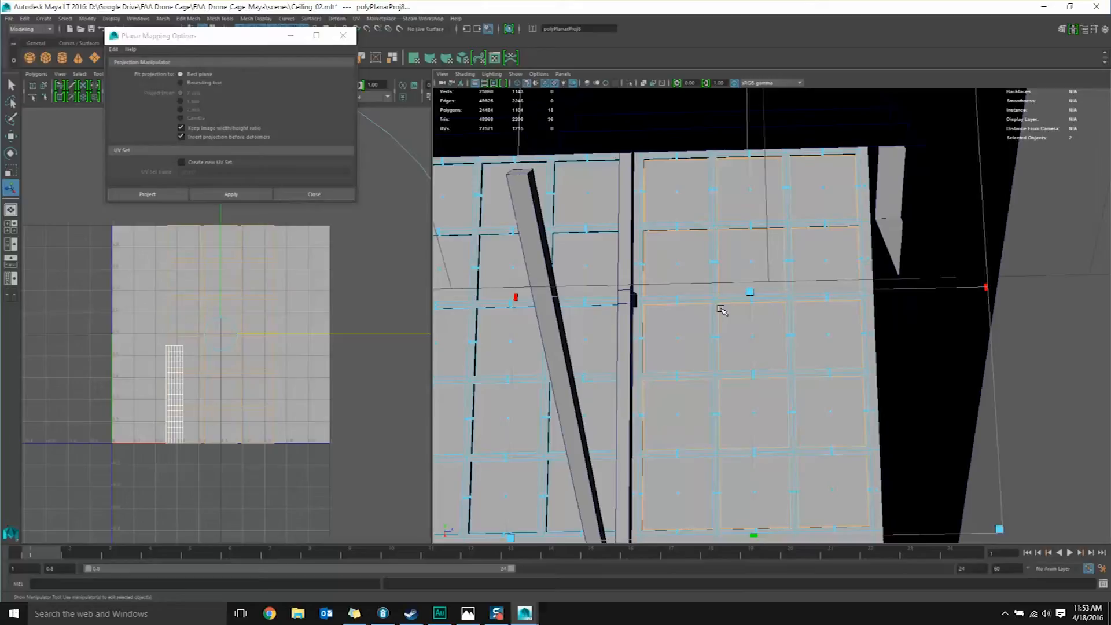
right_click_drag(733, 326, 765, 324, "ctrl")
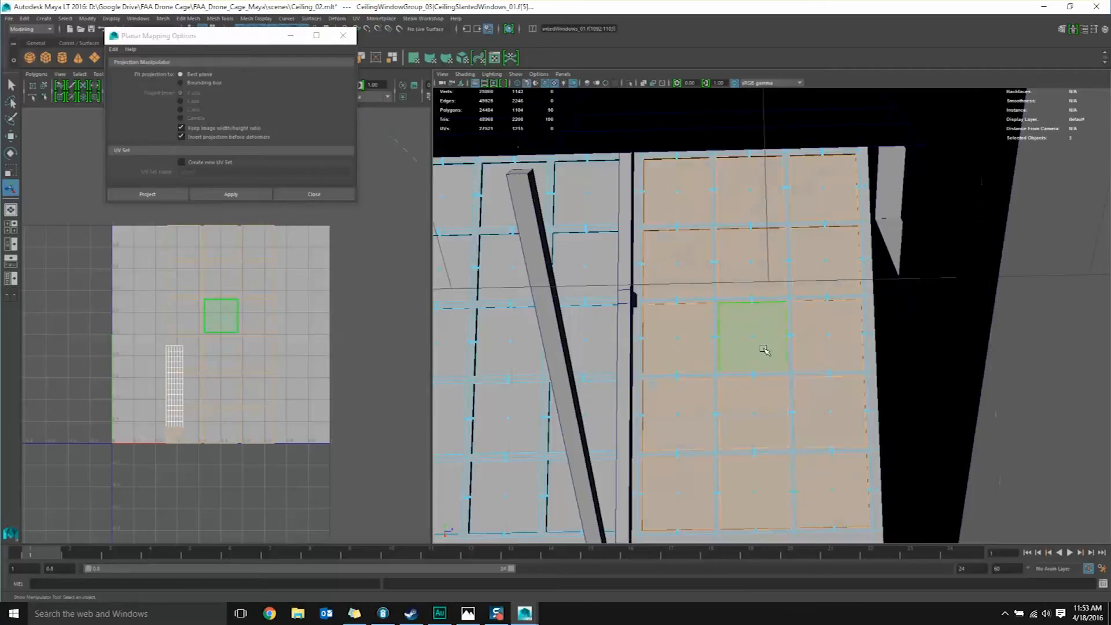
Apply a best-plane planar mapping to the selected pane and inner frame faces, keeping the image width/height ratio
scroll(732, 365, "up", 2)
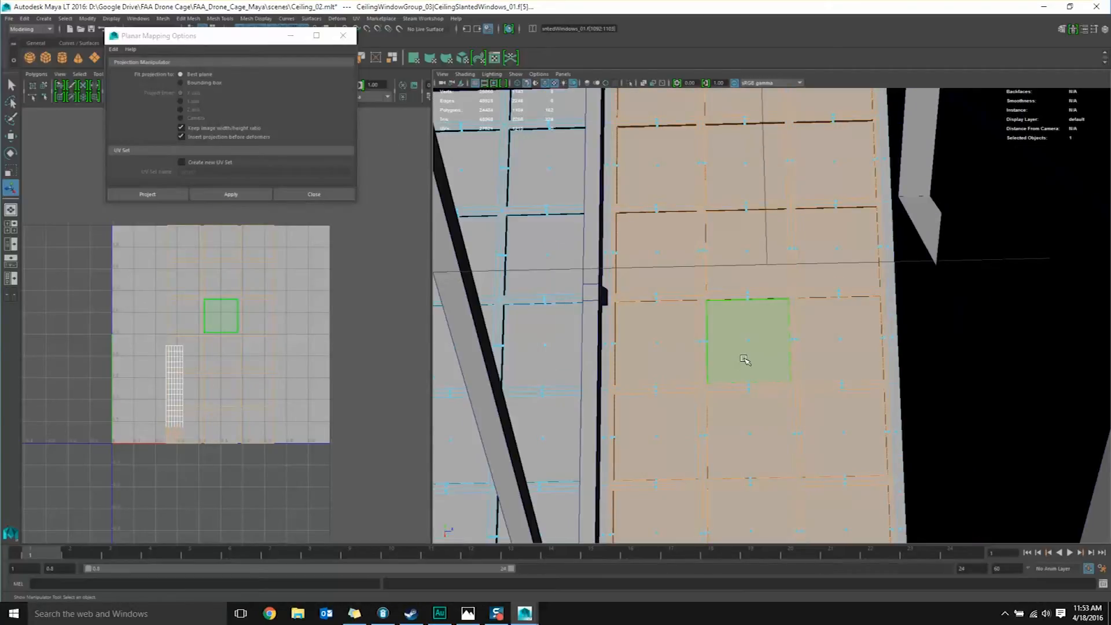
scroll(747, 356, "down", 5)
left_click(752, 349)
left_click_drag(745, 346, 780, 345, "alt")
left_click(230, 195)
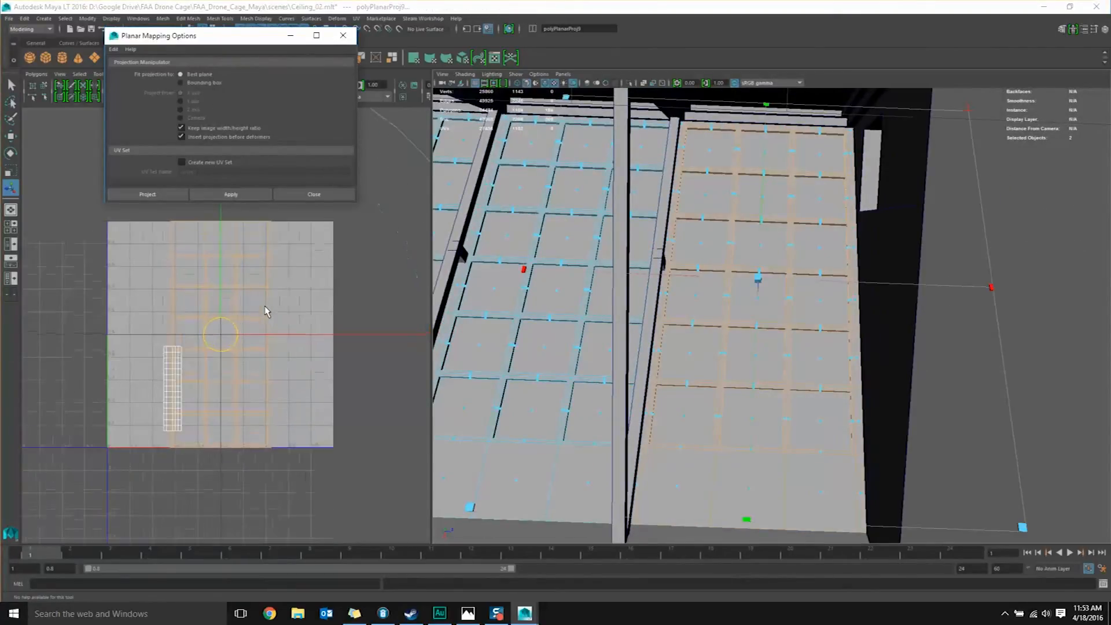
Move the newly projected window UVs sideways out of the UV tile and close the planar mapping options
scroll(265, 312, "up", 5)
middle_click_drag(266, 311, 307, 425, "alt")
scroll(276, 306, "down", 5)
left_click_drag(363, 361, 548, 371)
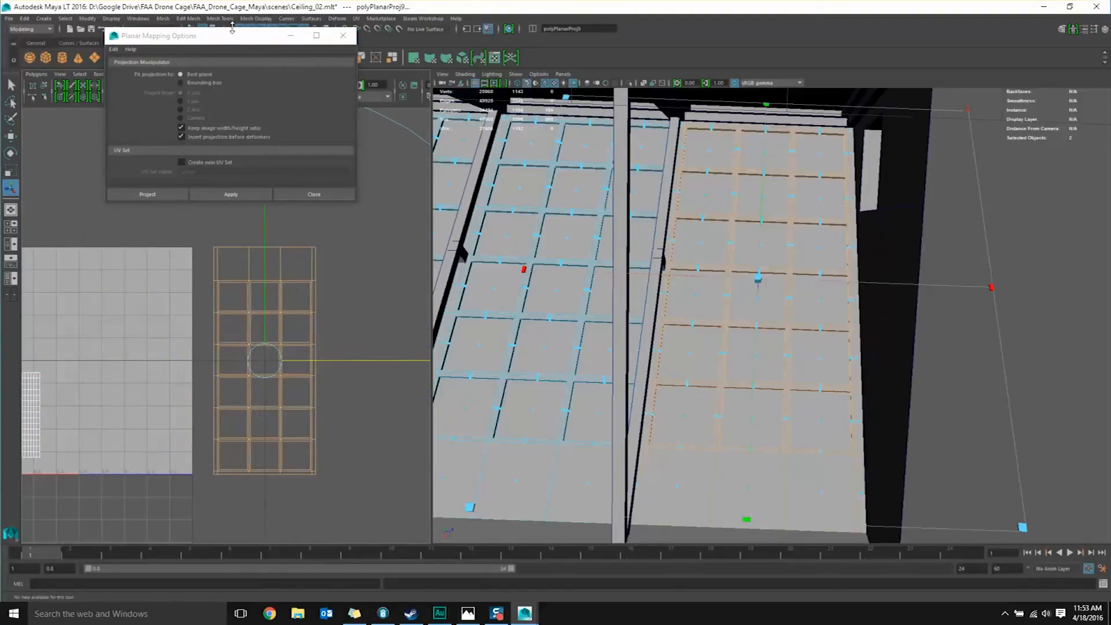
left_click(344, 36)
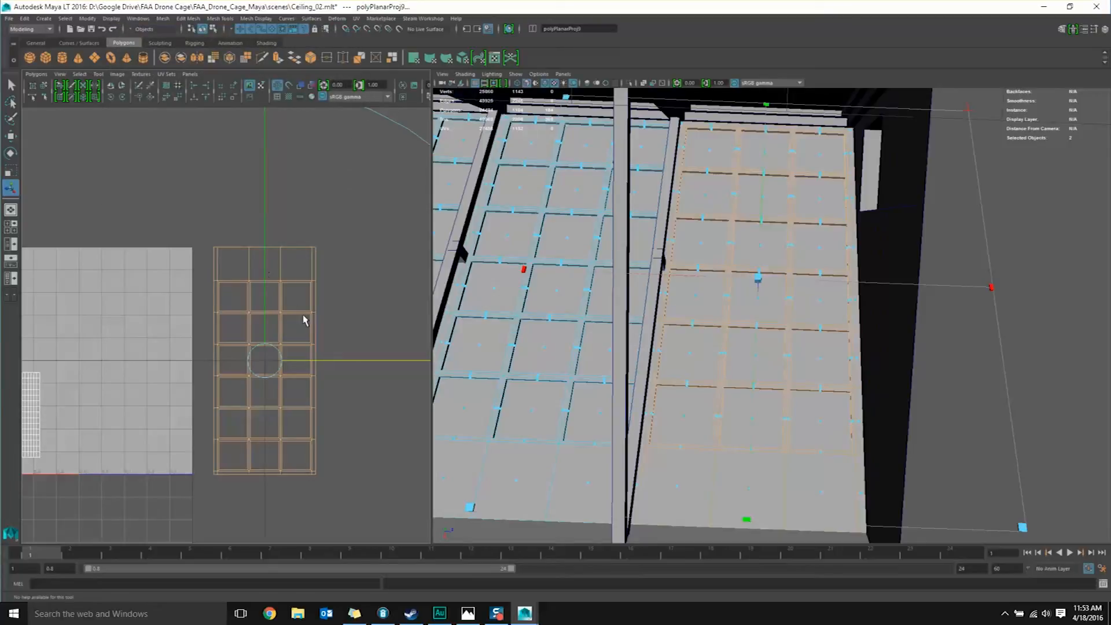
Flip the window UVs in the V direction and move them back inside the UV tile against its right edge
middle_click_drag(293, 308, 311, 317, "alt")
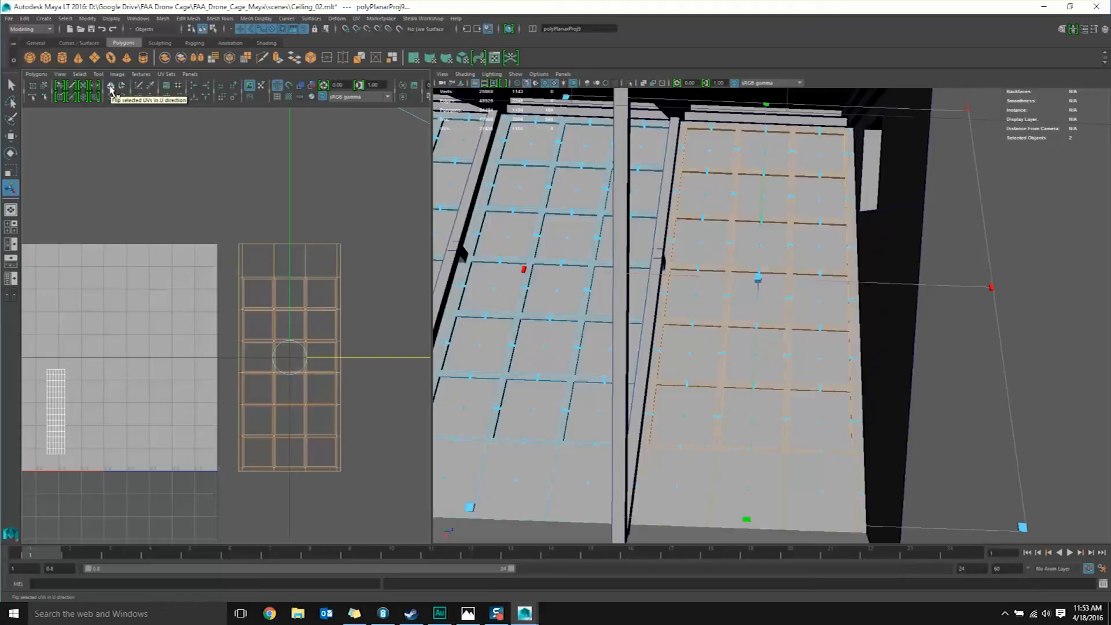
left_click(111, 87)
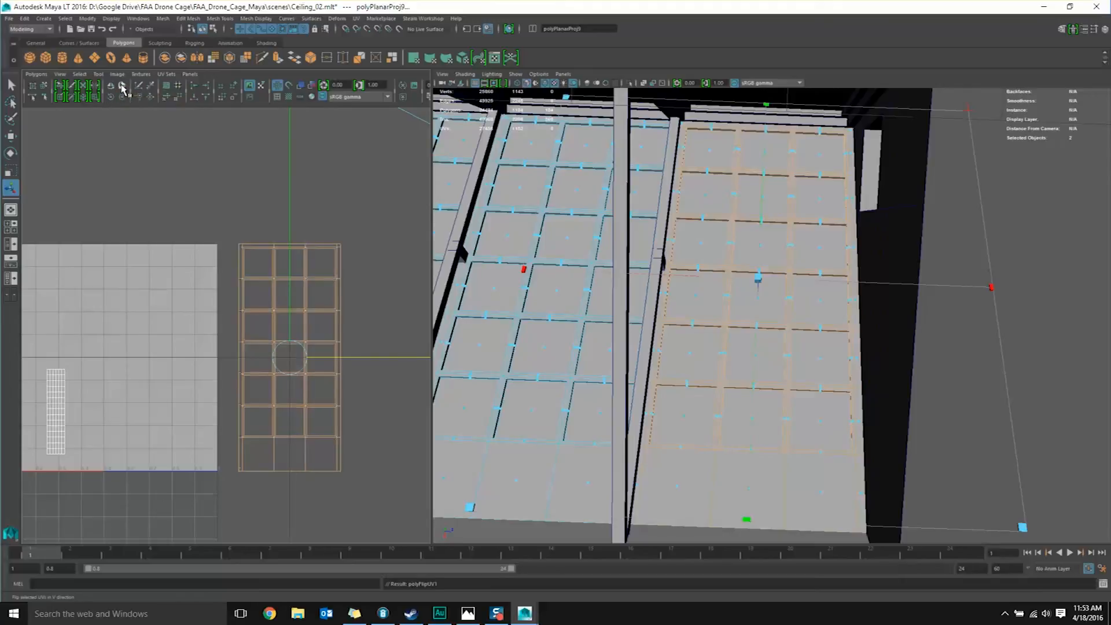
scroll(325, 365, "down", 2)
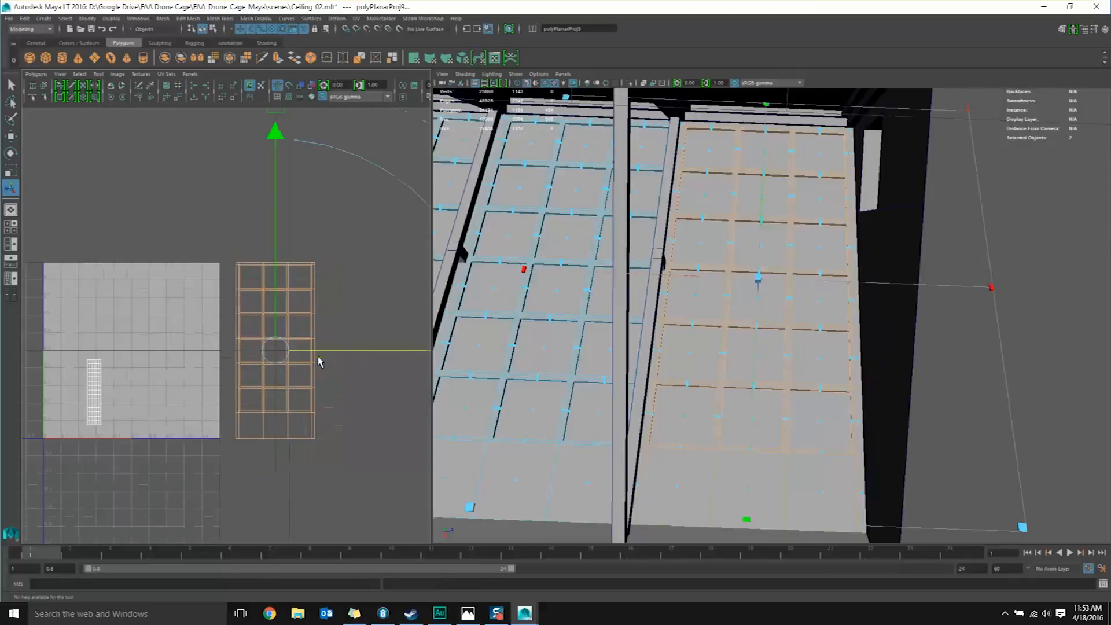
left_click_drag(393, 353, 298, 356)
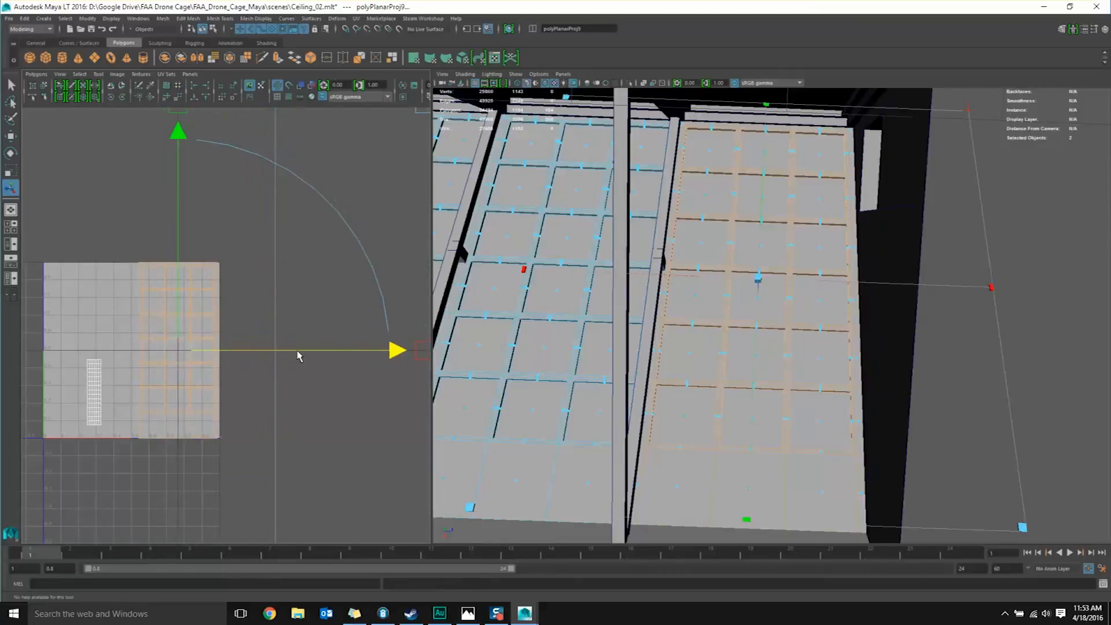
Select the narrow UV shell of the remaining slanted window faces and move it straight up above the UV tile
middle_click_drag(107, 341, 192, 331, "alt")
left_click_drag(159, 335, 195, 431)
right_click_drag(197, 373, 211, 367)
scroll(204, 396, "down", 5)
key("w")
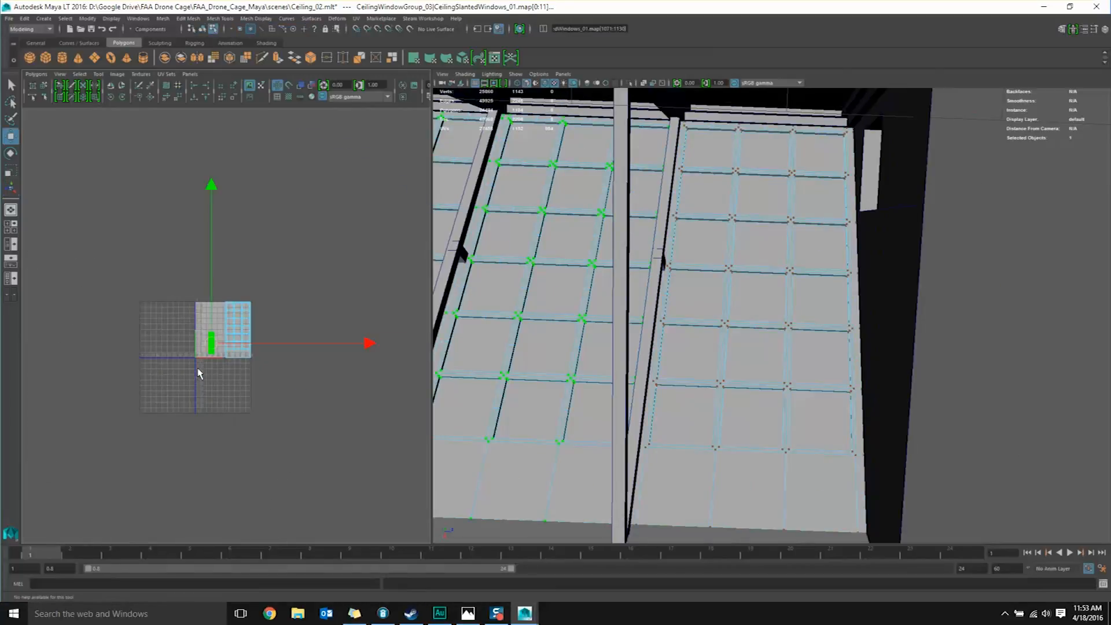
left_click_drag(221, 200, 214, 75)
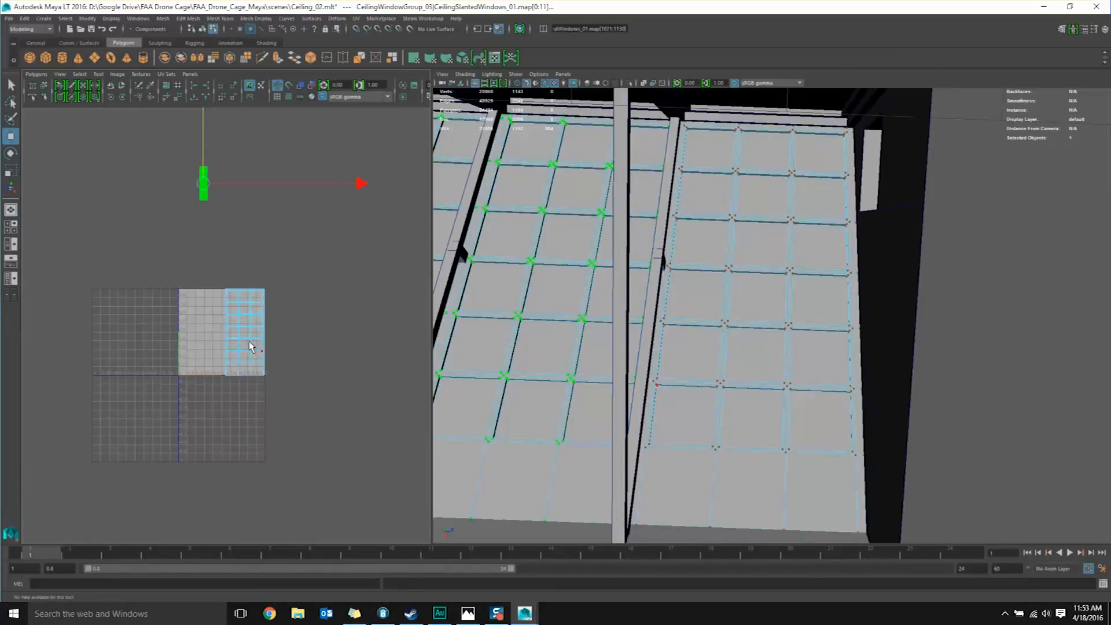